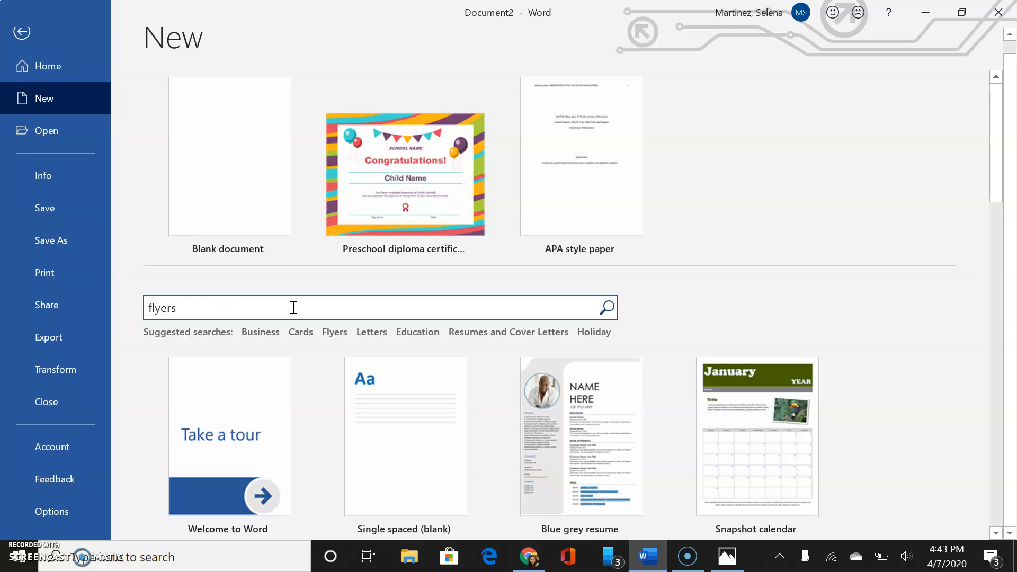
Run the online template search for 'flyers'.
{"action": "key", "text": "Return"}
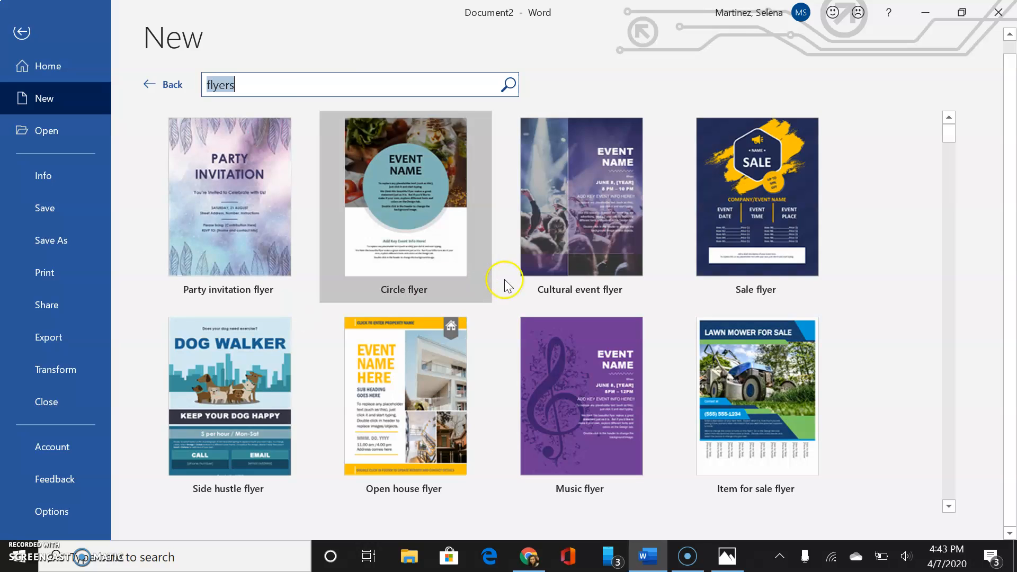
Change the template search to 'party flyers' and run it.
{"action": "left_click", "coordinate": [221, 94]}
{"action": "left_click", "coordinate": [209, 87]}
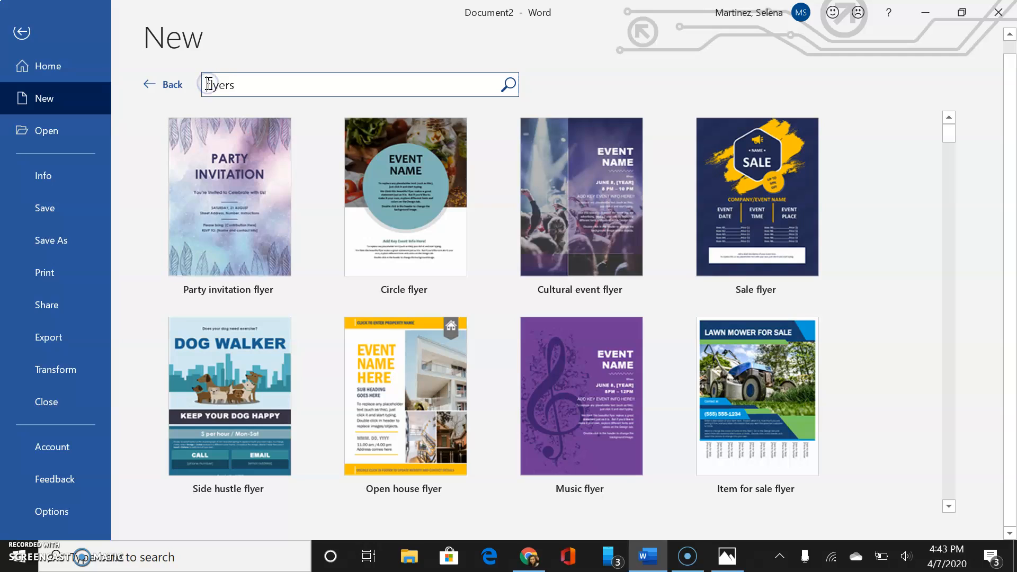
{"action": "type", "text": "party"}
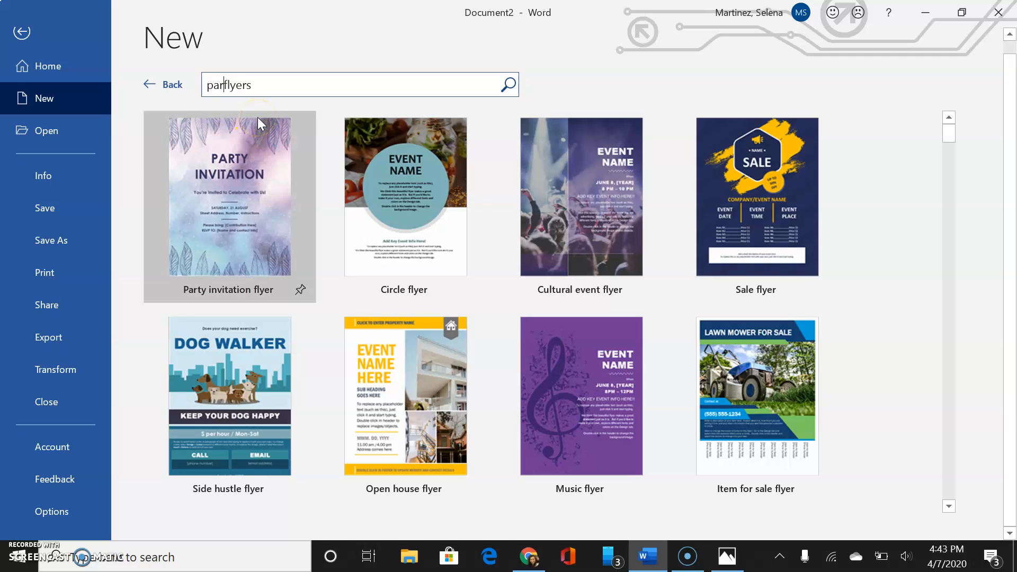
{"action": "key", "text": "Return"}
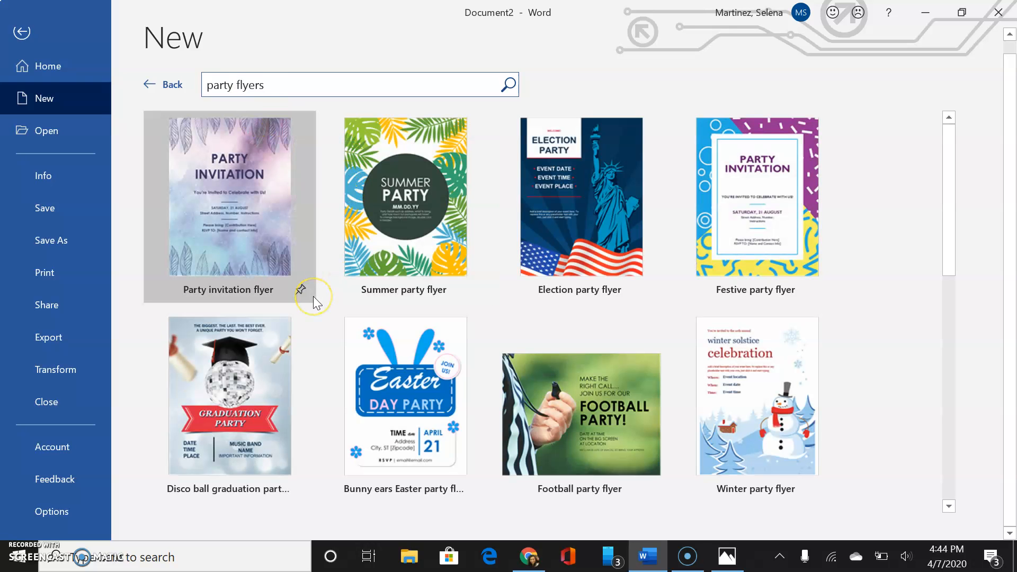
Search 'baptism flyers' and create a new document from the Photo baptism flyer.
{"action": "double_click", "coordinate": [223, 86]}
{"action": "type", "text": "bat"}
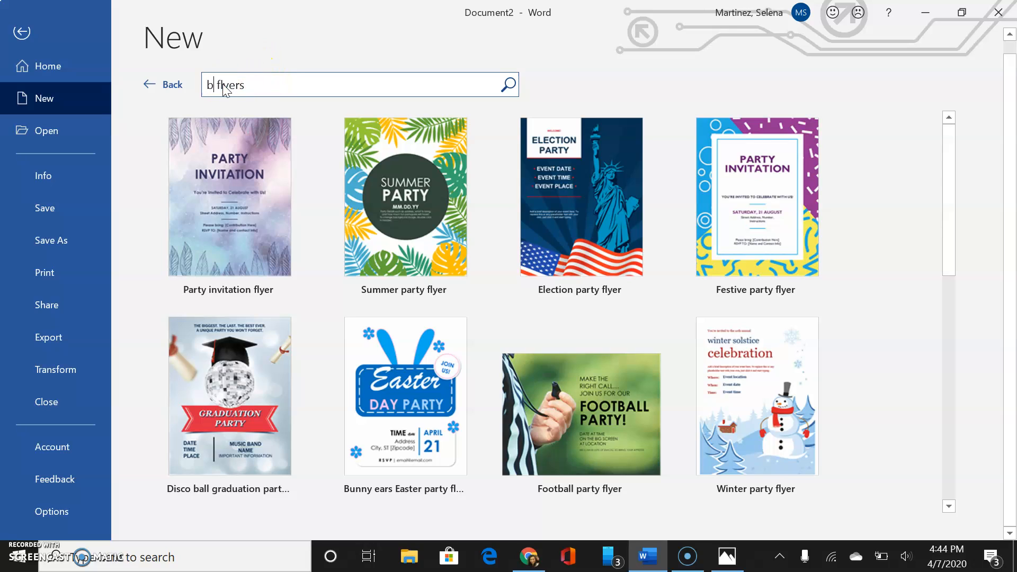
{"action": "key", "text": "BackSpace"}
{"action": "type", "text": "ptism"}
{"action": "key", "text": "Return"}
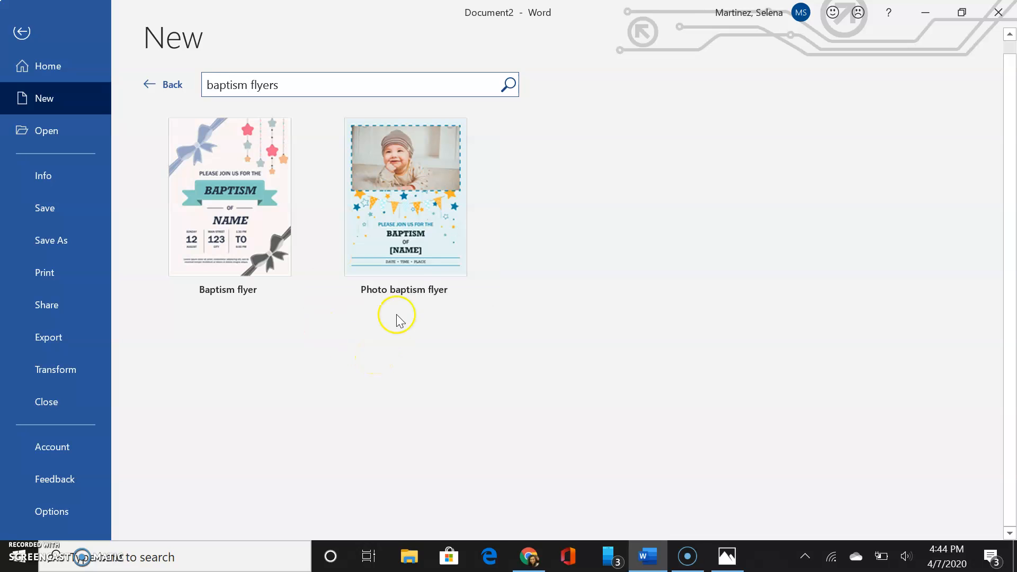
{"action": "left_click", "coordinate": [418, 208]}
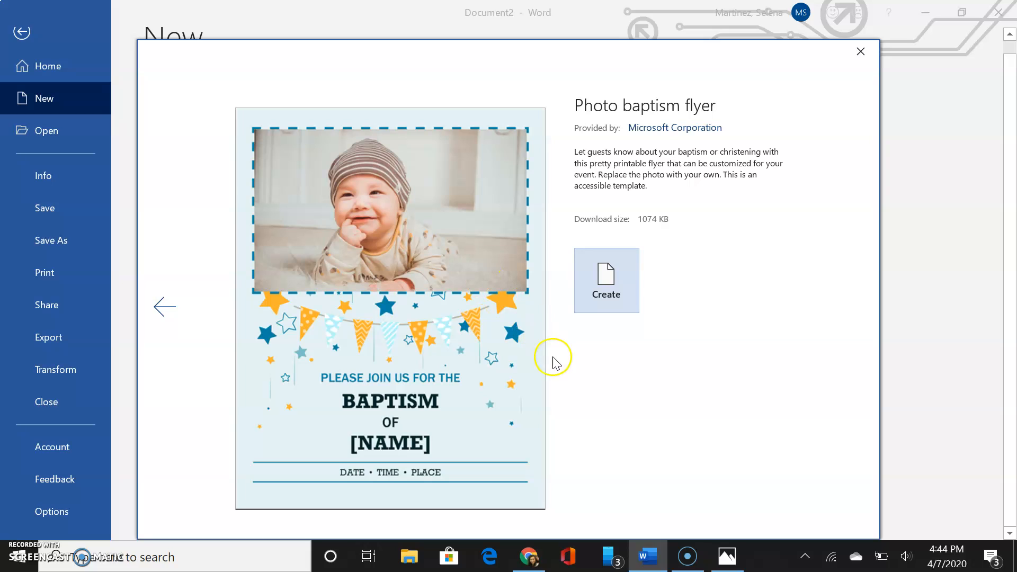
{"action": "left_click", "coordinate": [604, 281]}
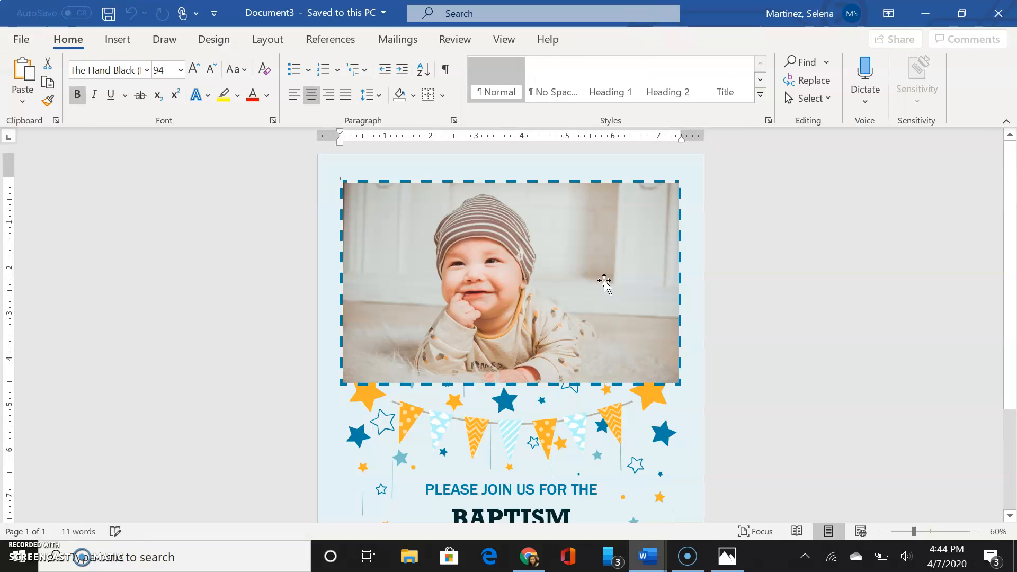
Scroll through the new flyer to review the baby photo and the [NAME], DATE, TIME, PLACE placeholders.
{"action": "scroll", "coordinate": [699, 358], "scroll_direction": "down", "scroll_amount": 2}
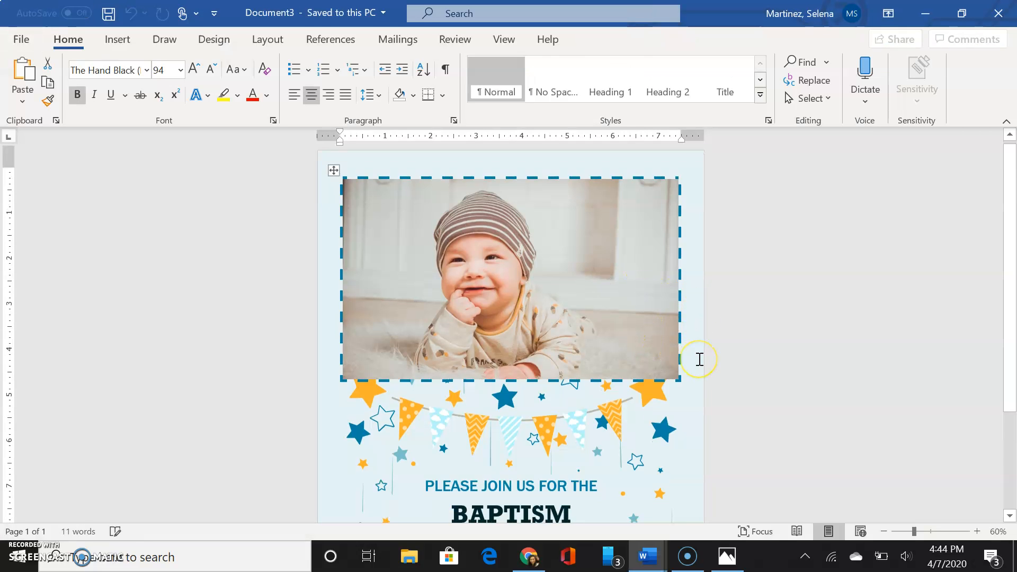
{"action": "scroll", "coordinate": [700, 359], "scroll_direction": "down", "scroll_amount": 2}
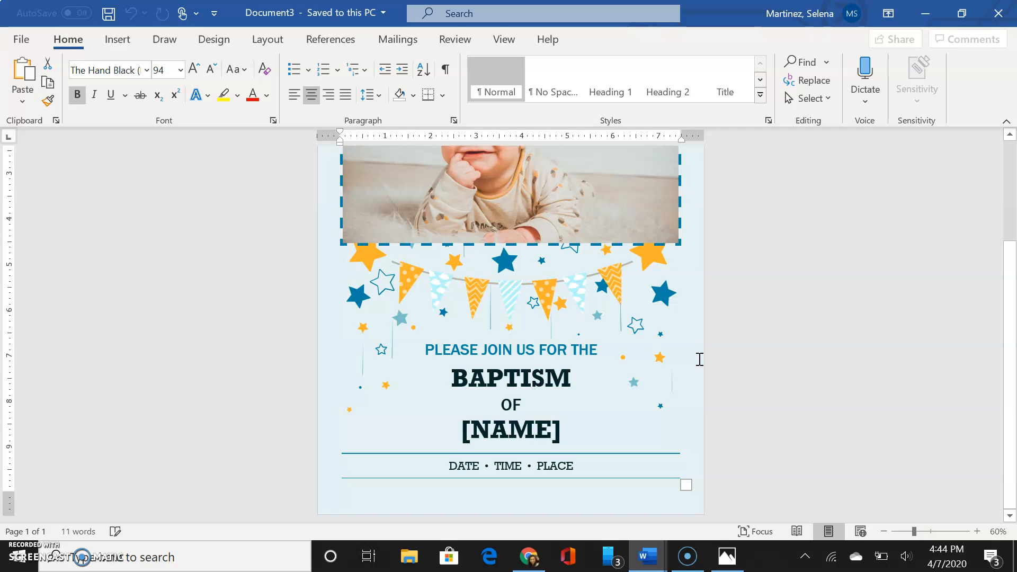
{"action": "scroll", "coordinate": [700, 359], "scroll_direction": "up", "scroll_amount": 2}
{"action": "scroll", "coordinate": [700, 359], "scroll_direction": "down", "scroll_amount": 1}
{"action": "scroll", "coordinate": [699, 359], "scroll_direction": "up", "scroll_amount": 3}
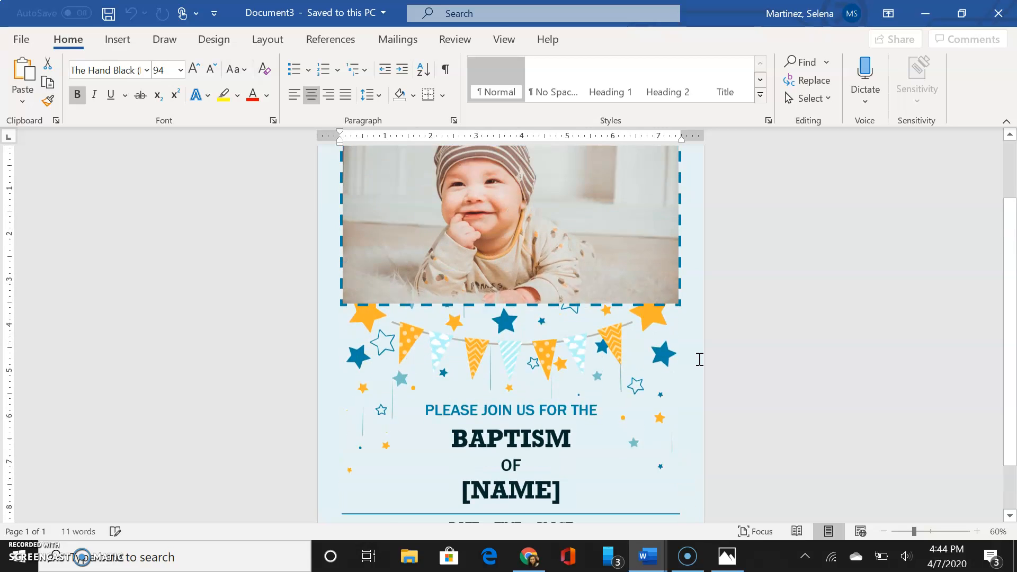
{"action": "scroll", "coordinate": [699, 360], "scroll_direction": "down", "scroll_amount": 4}
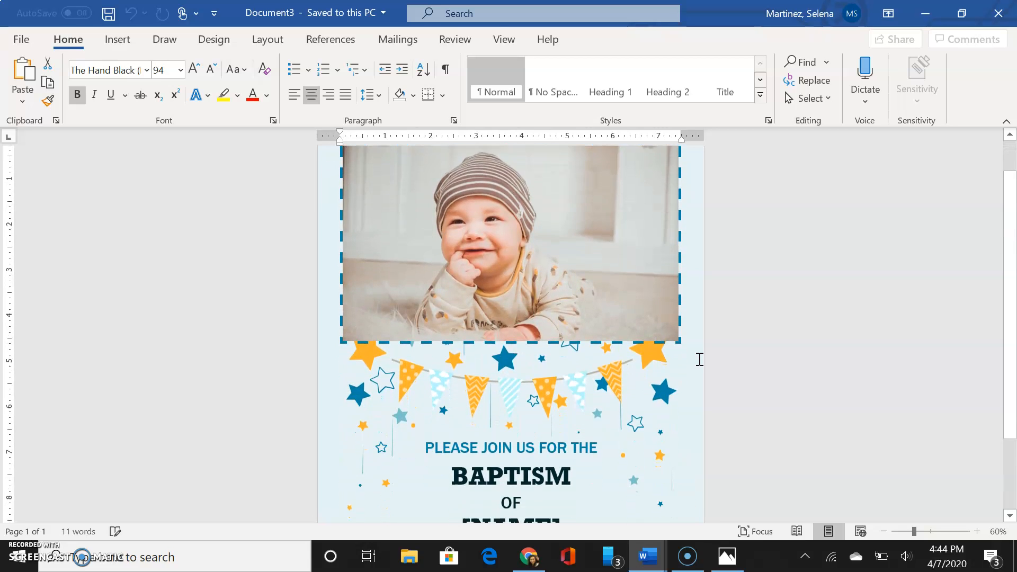
{"action": "scroll", "coordinate": [700, 359], "scroll_direction": "down", "scroll_amount": 1}
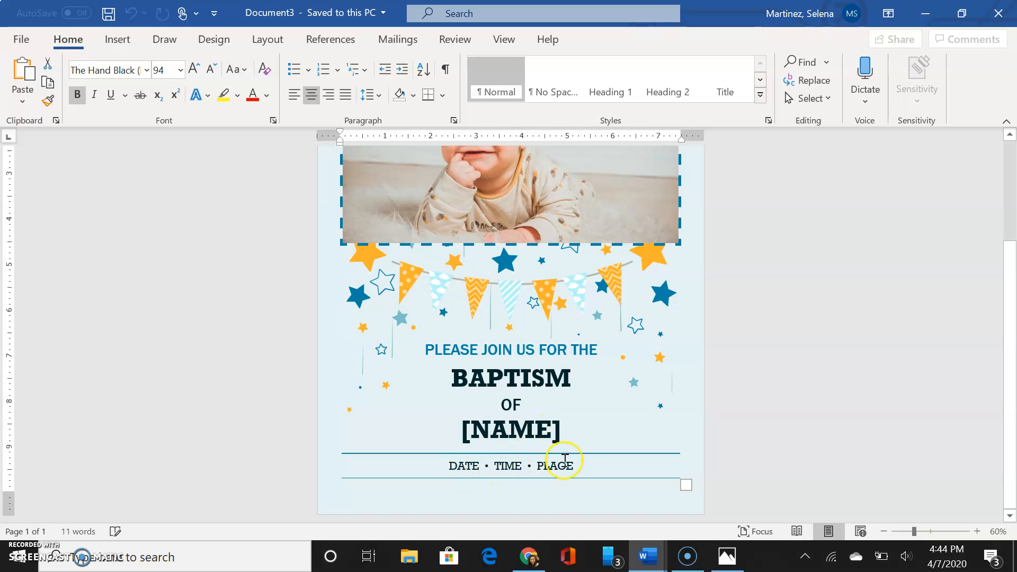
{"action": "scroll", "coordinate": [604, 344], "scroll_direction": "up", "scroll_amount": 5}
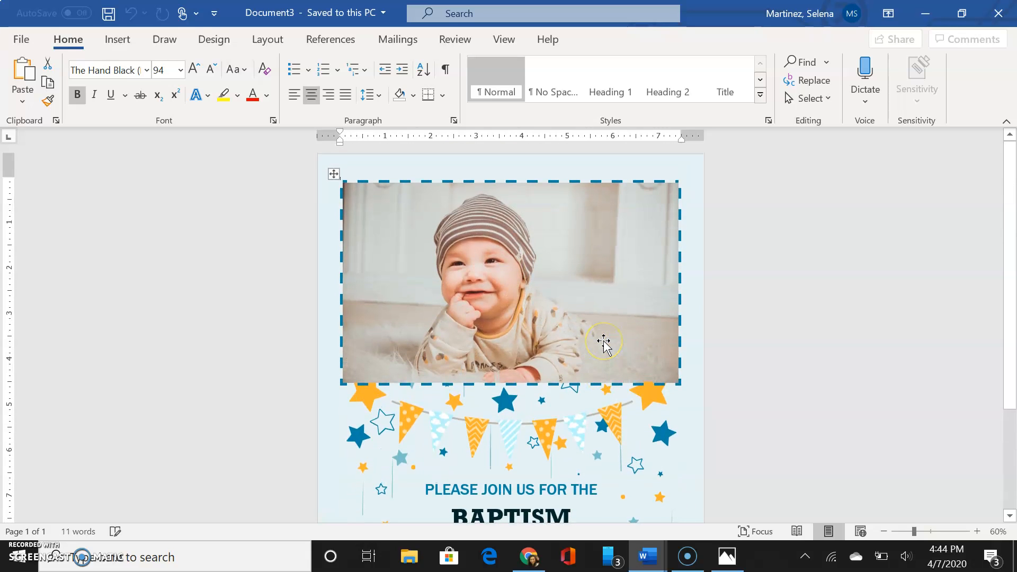
{"action": "scroll", "coordinate": [604, 345], "scroll_direction": "down", "scroll_amount": 4}
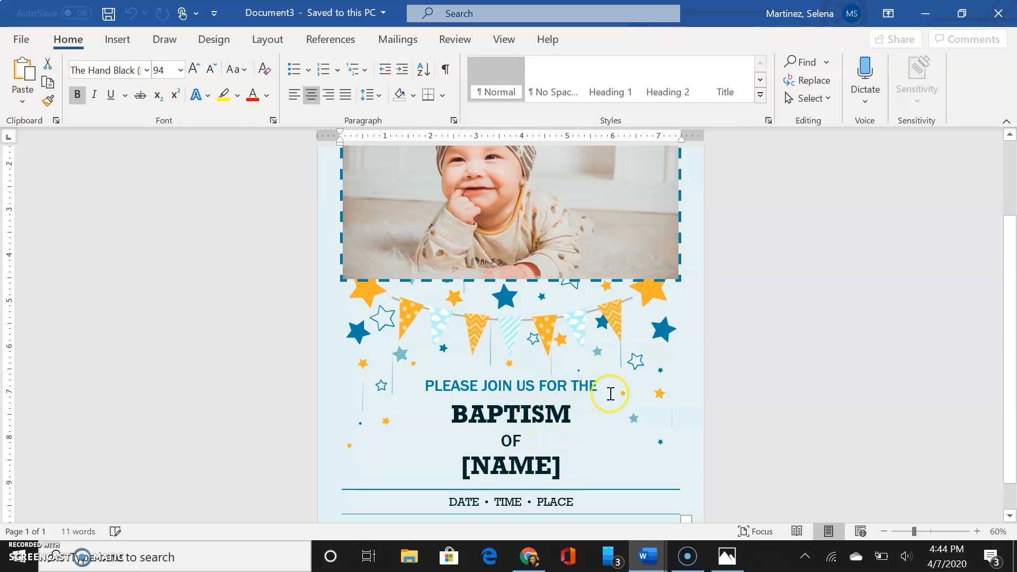
{"action": "scroll", "coordinate": [609, 392], "scroll_direction": "up", "scroll_amount": 3}
{"action": "scroll", "coordinate": [610, 393], "scroll_direction": "down", "scroll_amount": 2}
{"action": "scroll", "coordinate": [610, 394], "scroll_direction": "down", "scroll_amount": 2}
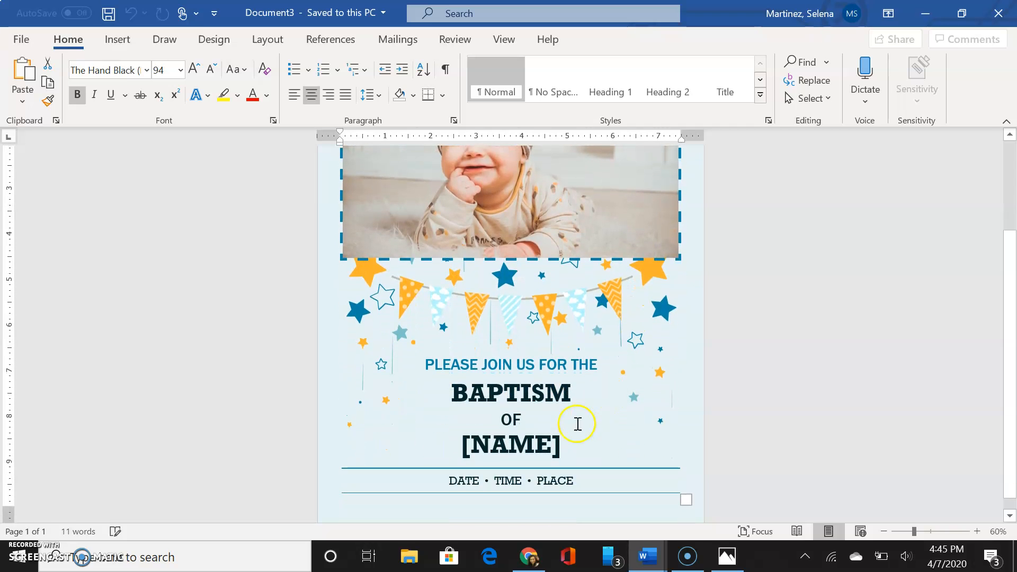
Type the baby's full name over the [NAME] placeholder, correcting typos along the way.
{"action": "left_click", "coordinate": [529, 446]}
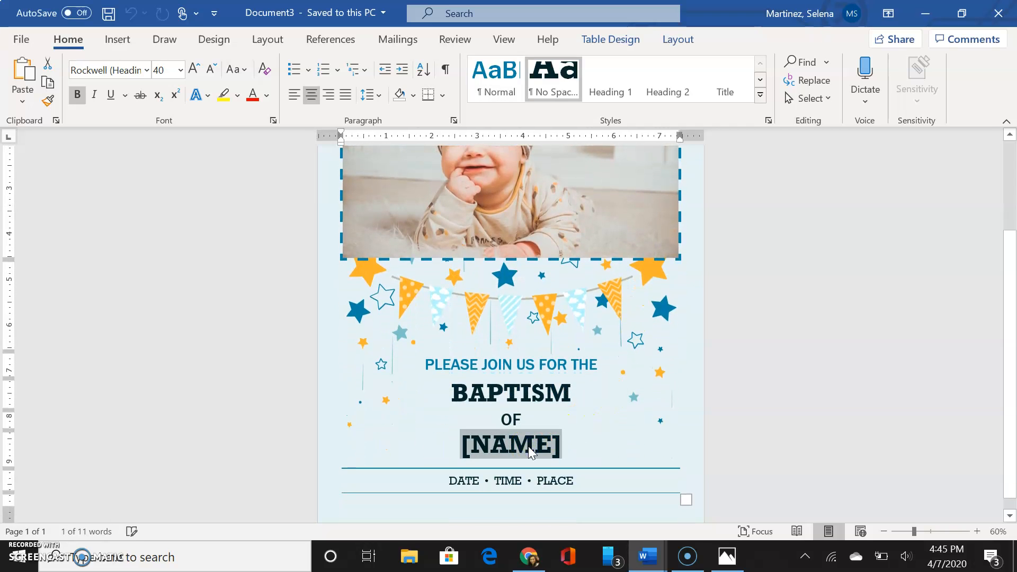
{"action": "type", "text": "J"}
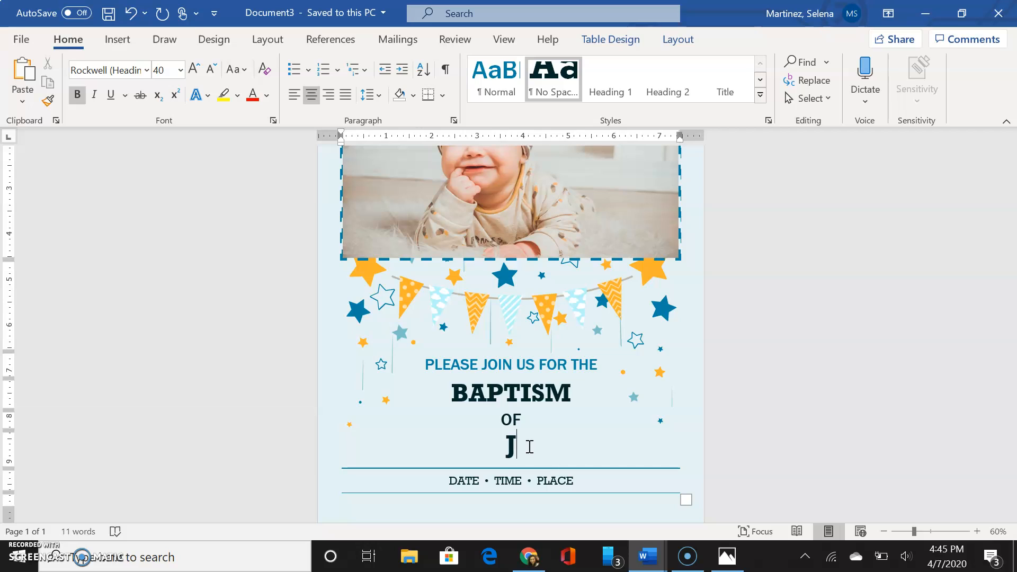
{"action": "type", "text": "e"}
{"action": "key", "text": "BackSpace"}
{"action": "key", "text": "BackSpace"}
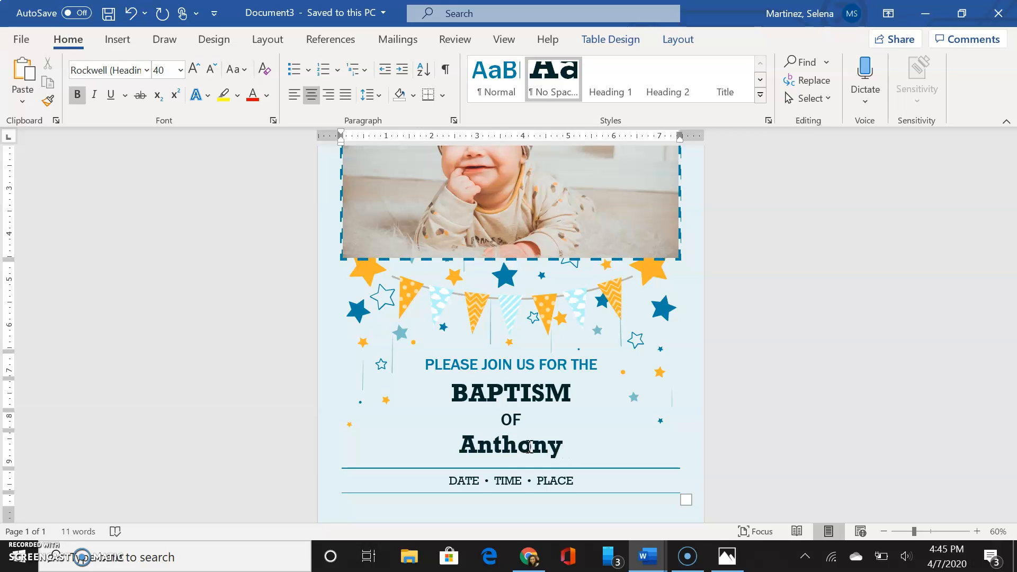
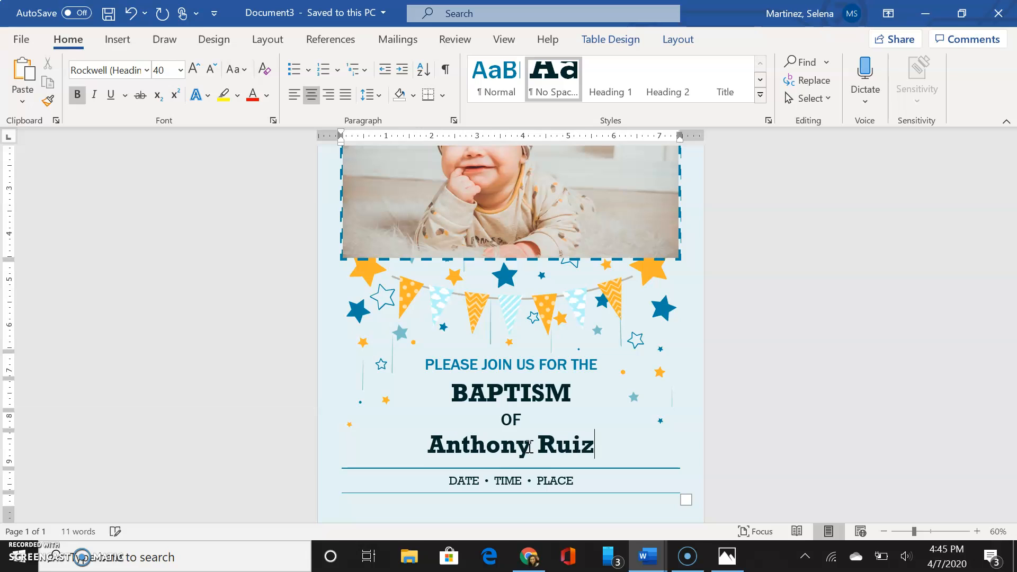
Replace DATE, TIME and PLACE with April 7th,2020, 10:00pm and Baptist Church.
{"action": "left_click", "coordinate": [466, 483]}
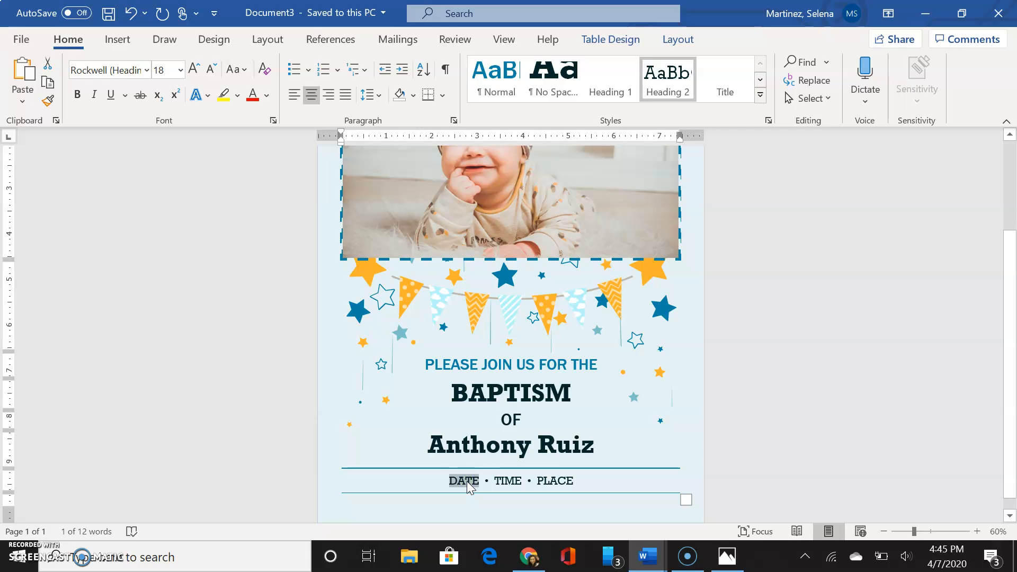
{"action": "type", "text": "Apri"}
{"action": "type", "text": "l 7"}
{"action": "type", "text": "th,"}
{"action": "type", "text": "2020"}
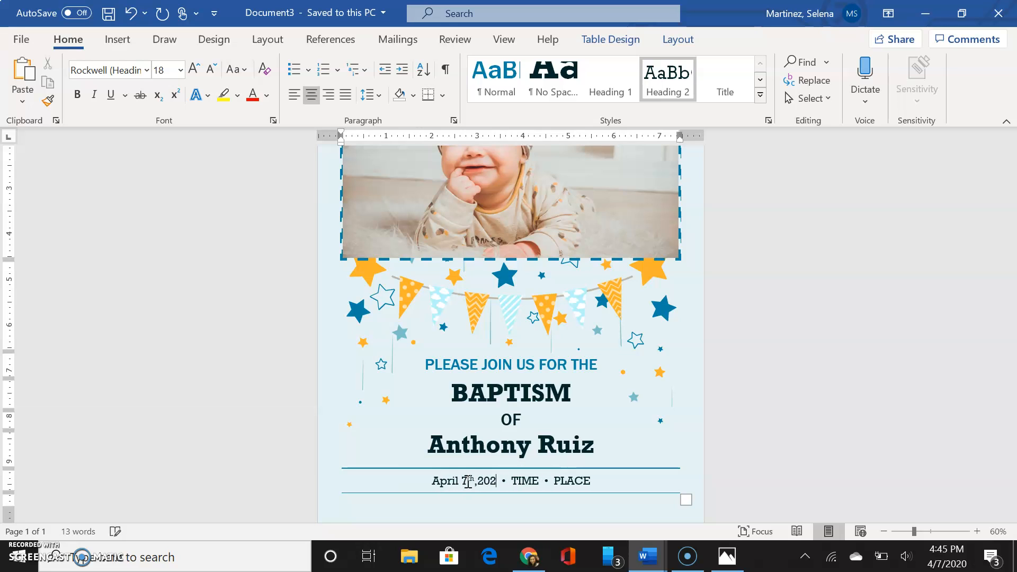
{"action": "double_click", "coordinate": [526, 481]}
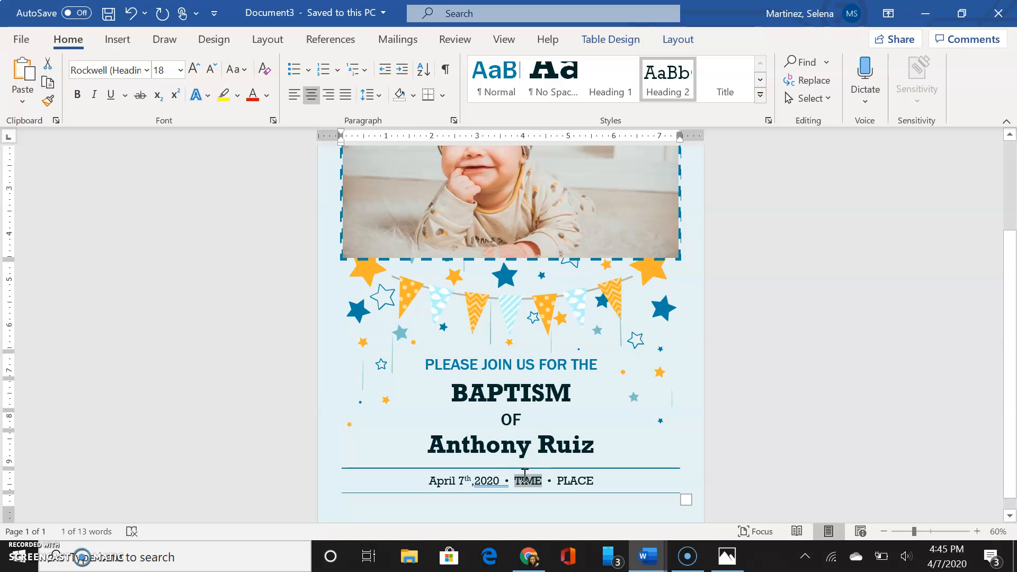
{"action": "type", "text": "10:00pm"}
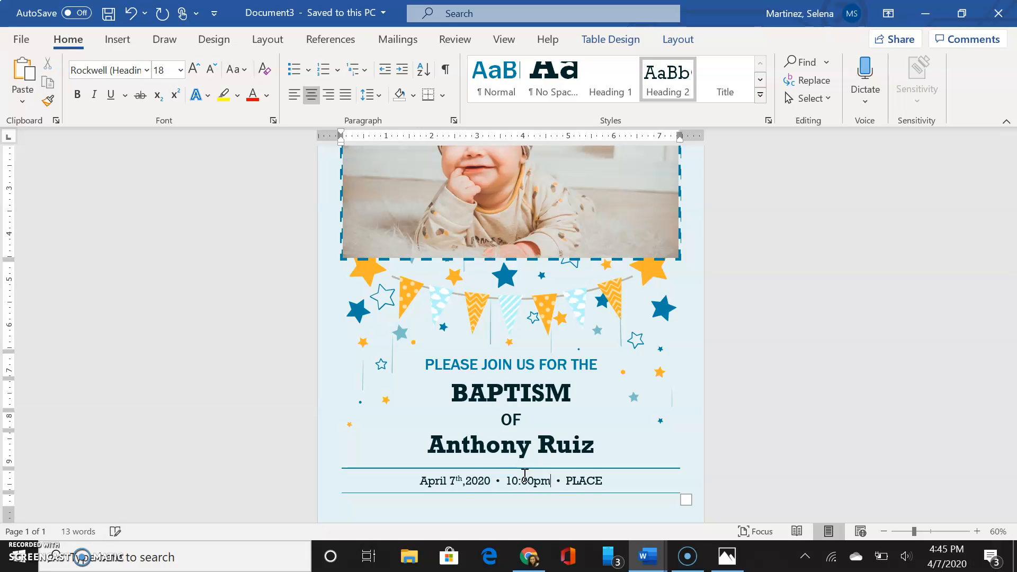
{"action": "double_click", "coordinate": [584, 482]}
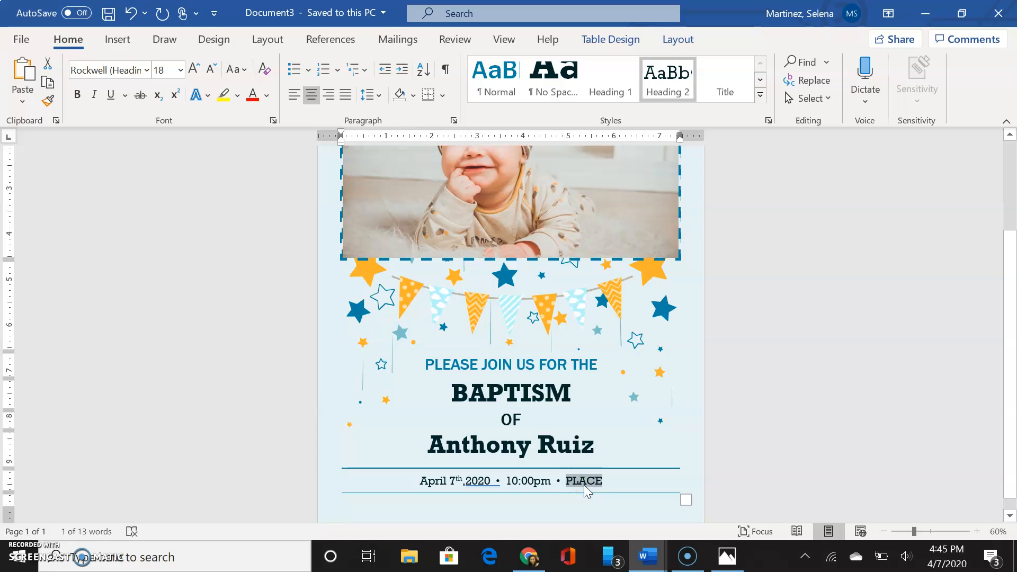
{"action": "type", "text": "Ch"}
{"action": "key", "text": "BackSpace"}
{"action": "key", "text": "BackSpace"}
{"action": "type", "text": "Baptist Church"}
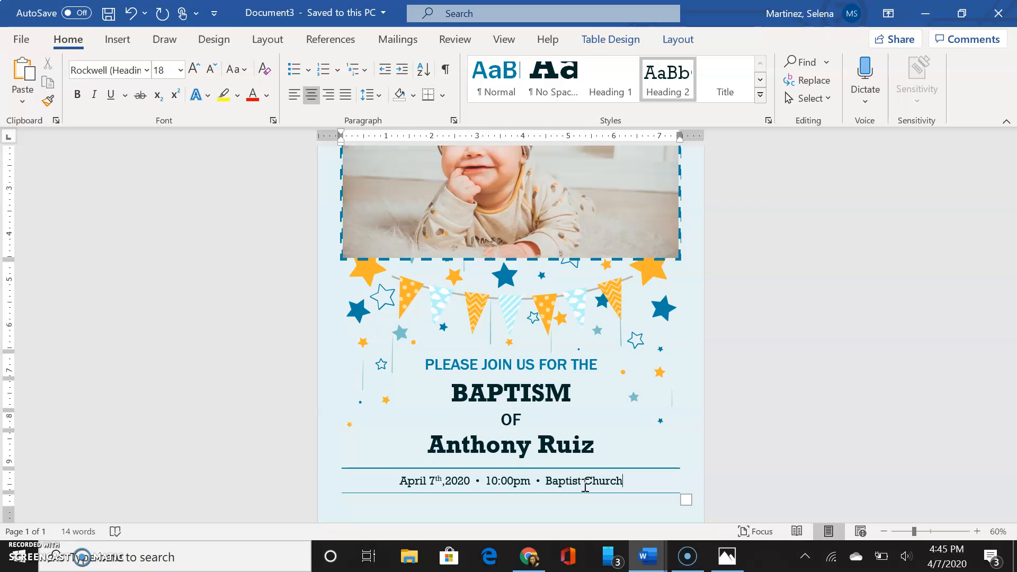
Select the baby photo and bring up its right-click Change Picture submenu.
{"action": "scroll", "coordinate": [662, 402], "scroll_direction": "up", "scroll_amount": 5}
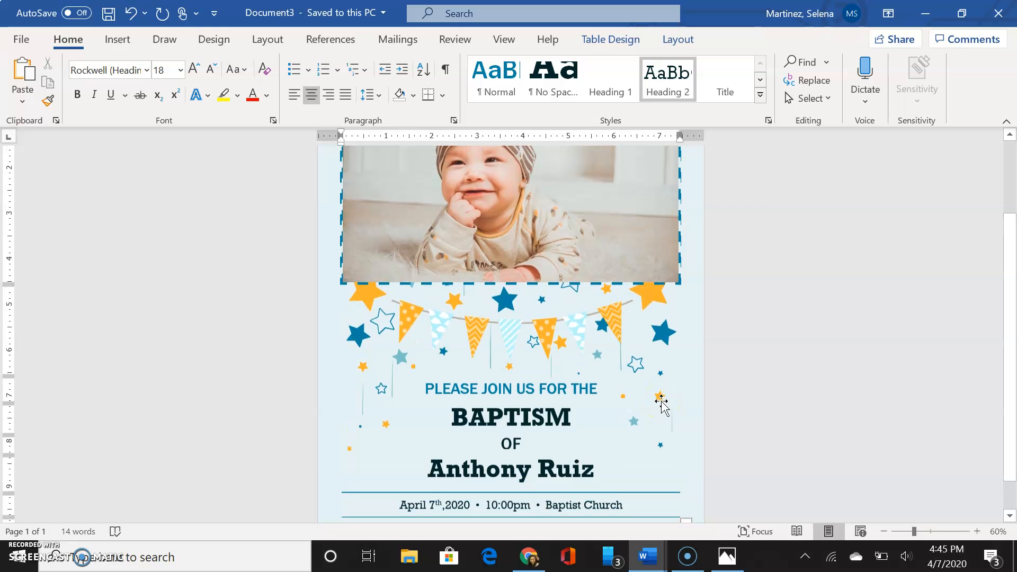
{"action": "left_click", "coordinate": [549, 297]}
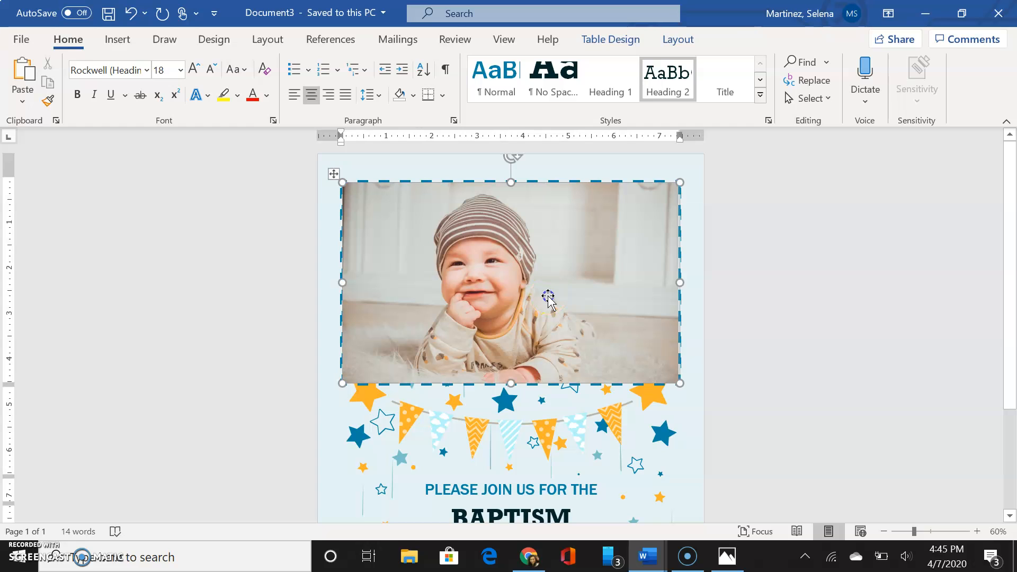
{"action": "right_click", "coordinate": [548, 296]}
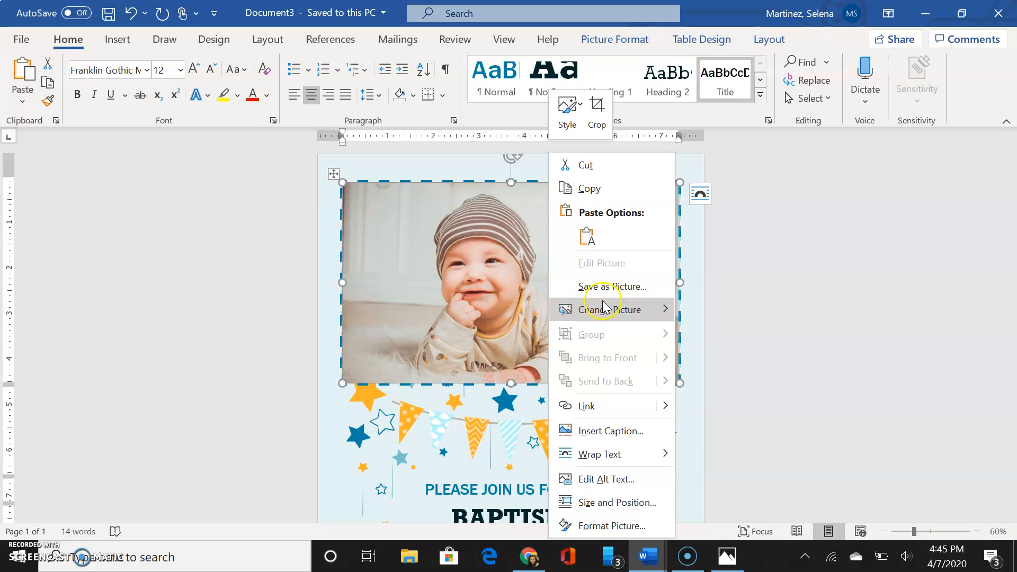
{"action": "mouse_move", "coordinate": [629, 312]}
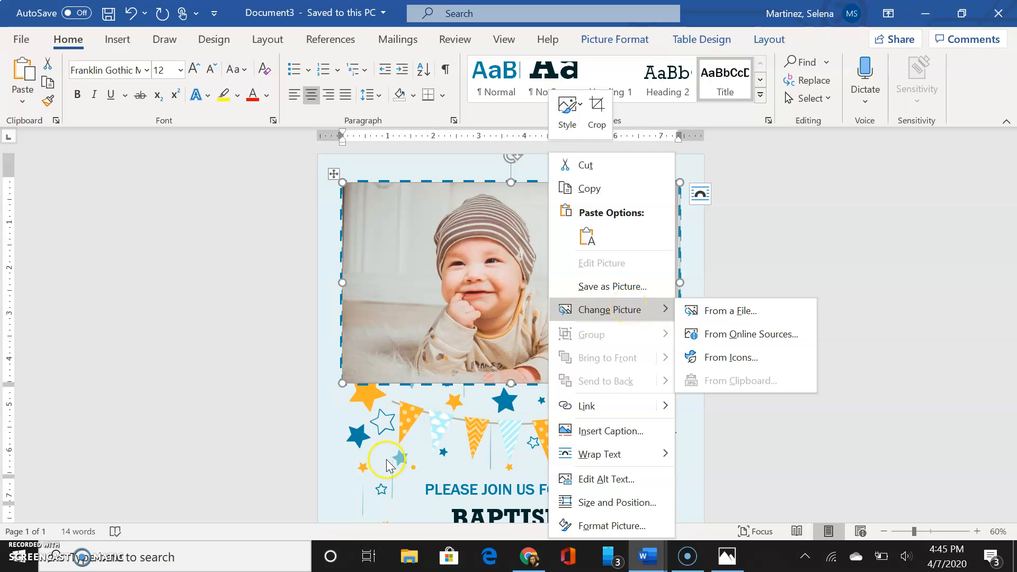
{"action": "left_click", "coordinate": [387, 460]}
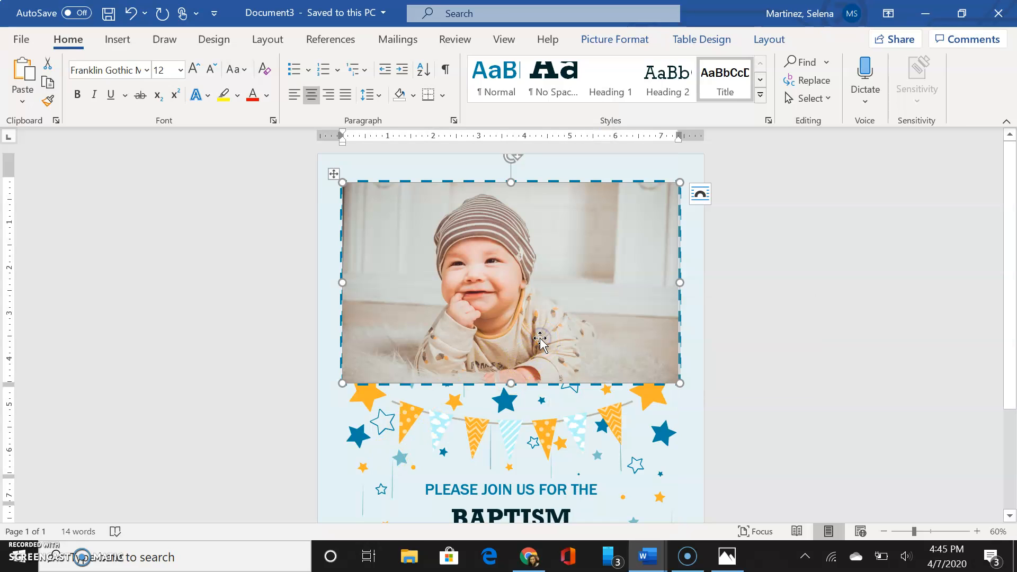
{"action": "right_click", "coordinate": [585, 262]}
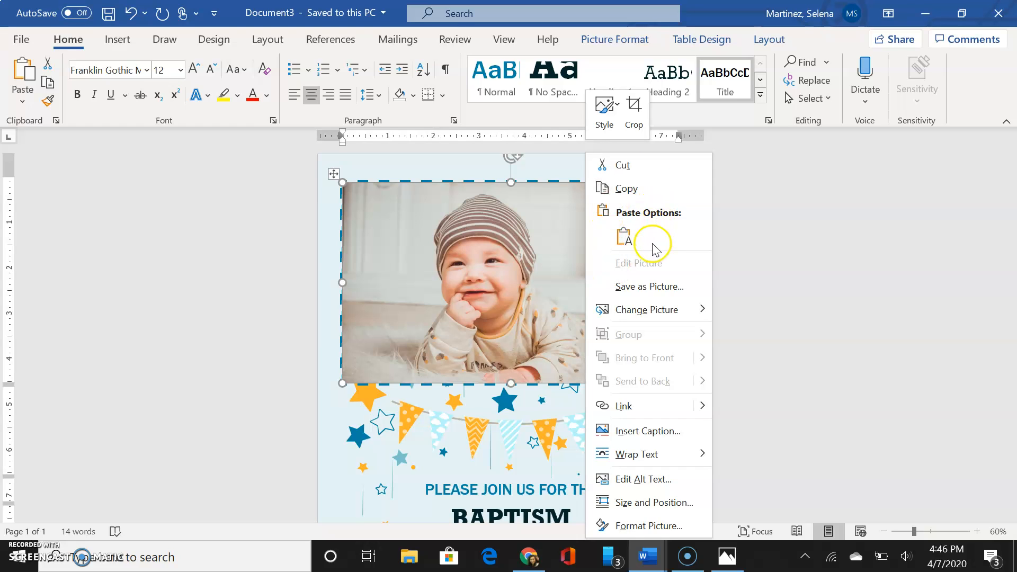
{"action": "mouse_move", "coordinate": [648, 309]}
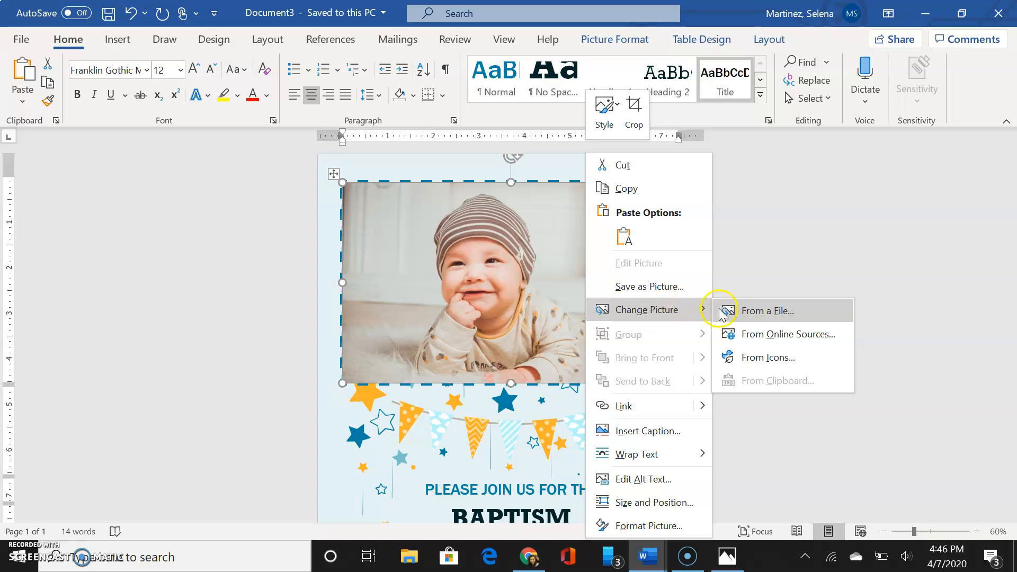
Choose From a File to browse for a replacement picture.
{"action": "left_click", "coordinate": [765, 318]}
{"action": "left_click", "coordinate": [764, 313]}
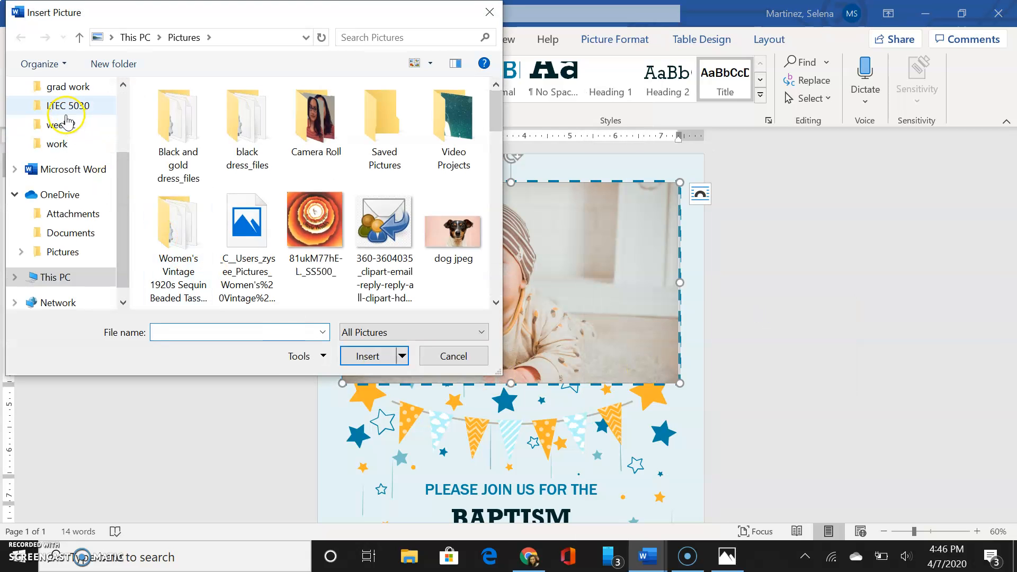
Insert the 'baby boy' picture from the grad work folder in place of the photo.
{"action": "scroll", "coordinate": [74, 138], "scroll_direction": "up", "scroll_amount": 1}
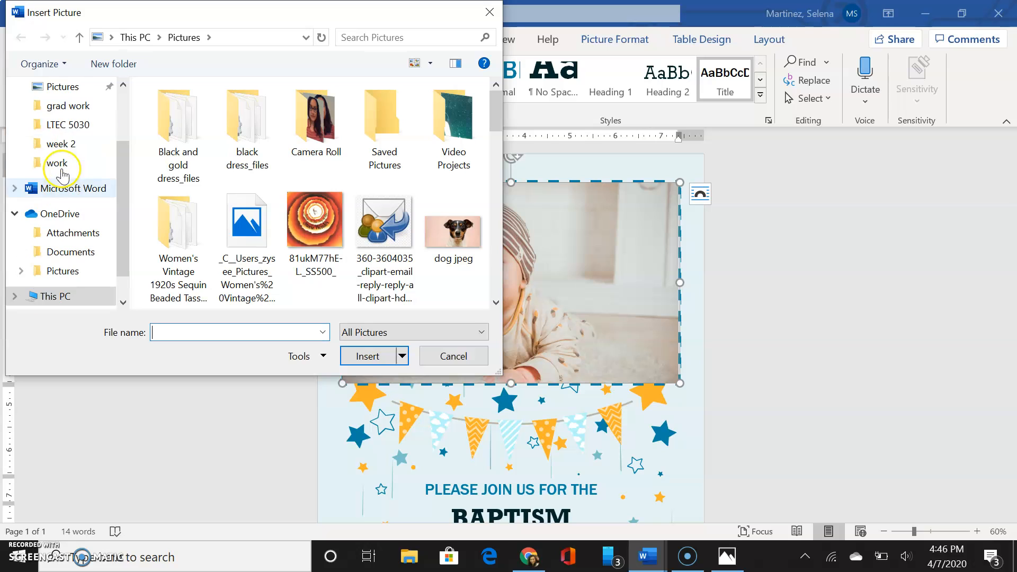
{"action": "left_click", "coordinate": [74, 108]}
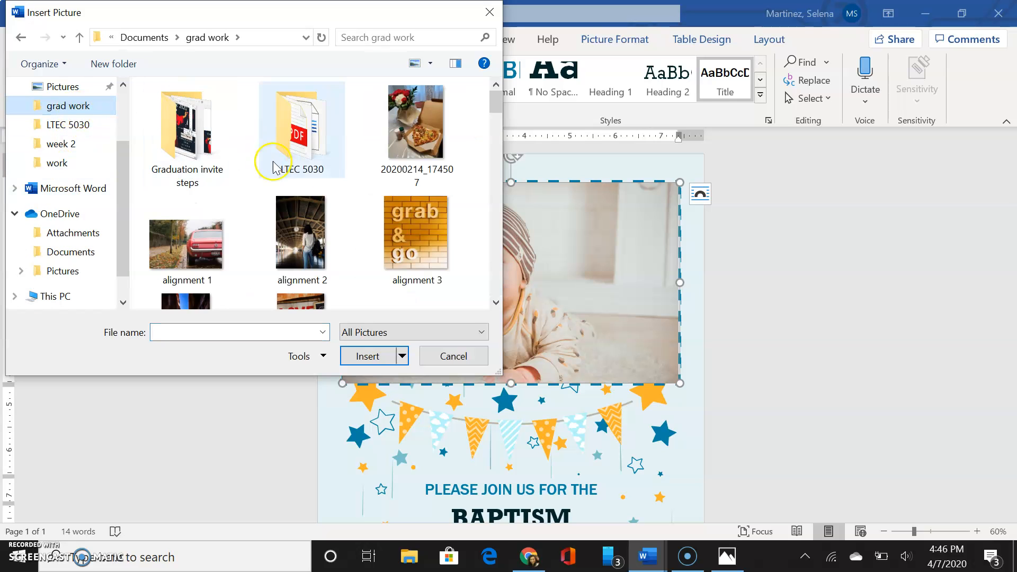
{"action": "scroll", "coordinate": [348, 220], "scroll_direction": "down", "scroll_amount": 3}
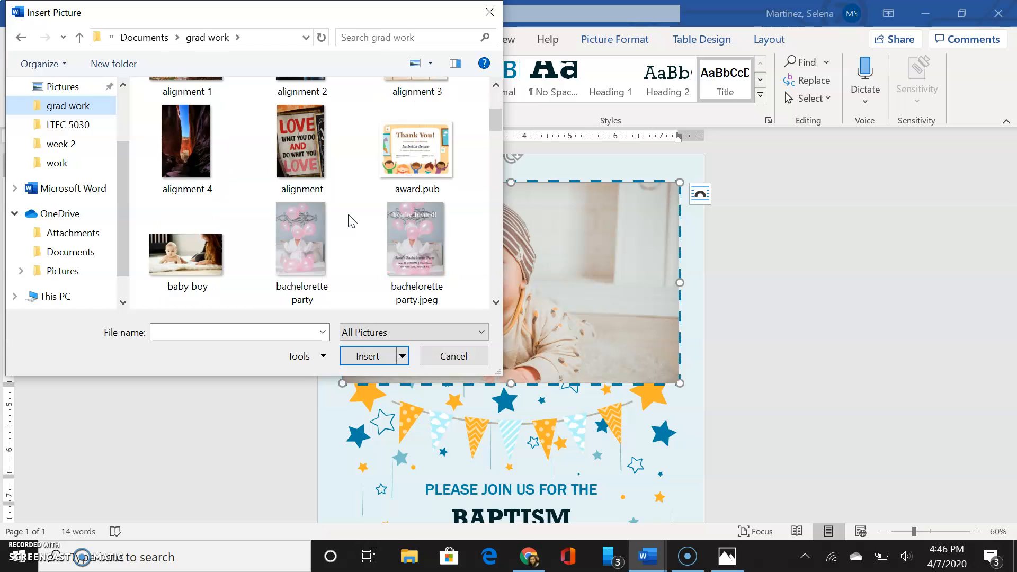
{"action": "left_click", "coordinate": [189, 259]}
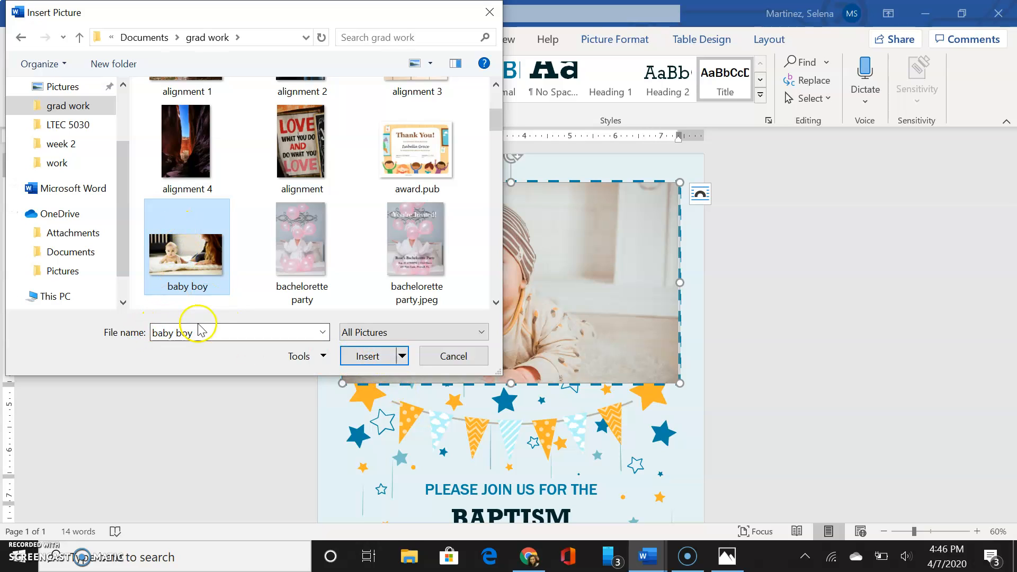
{"action": "left_click", "coordinate": [375, 358]}
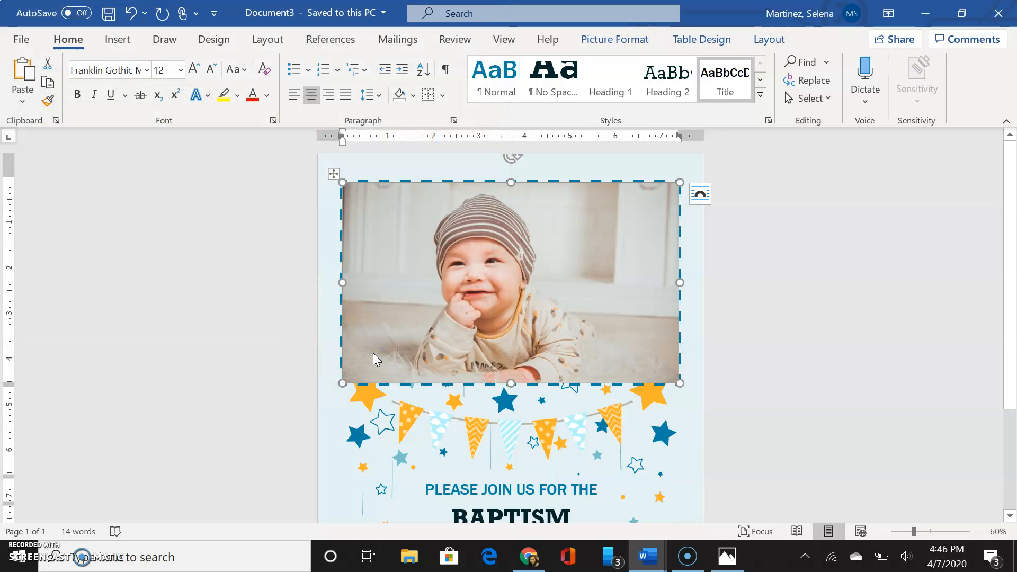
{"action": "left_click", "coordinate": [541, 333]}
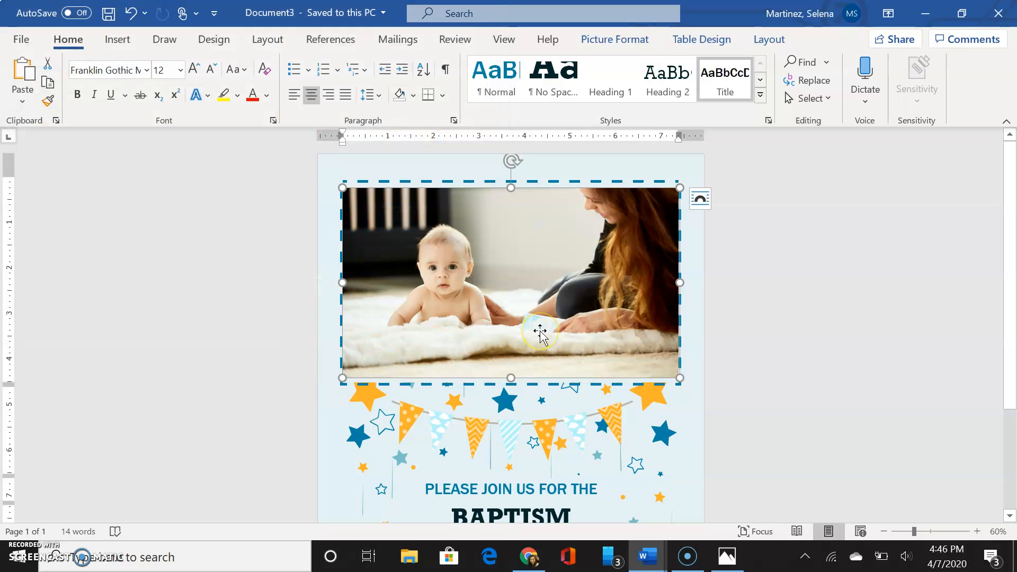
{"action": "left_click", "coordinate": [626, 332]}
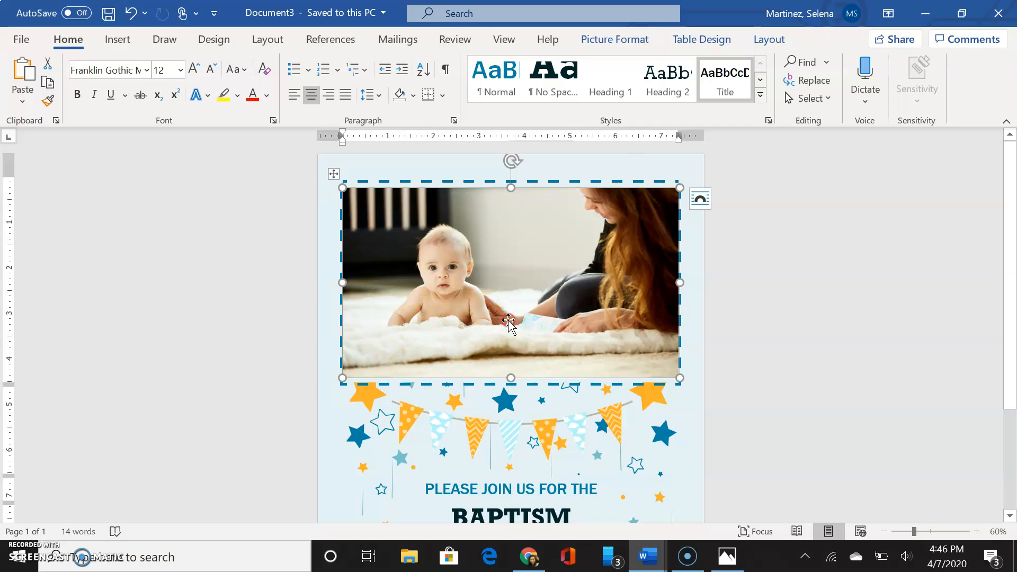
Crop the photo from the right and bottom edges so it frames just the baby.
{"action": "right_click", "coordinate": [508, 320]}
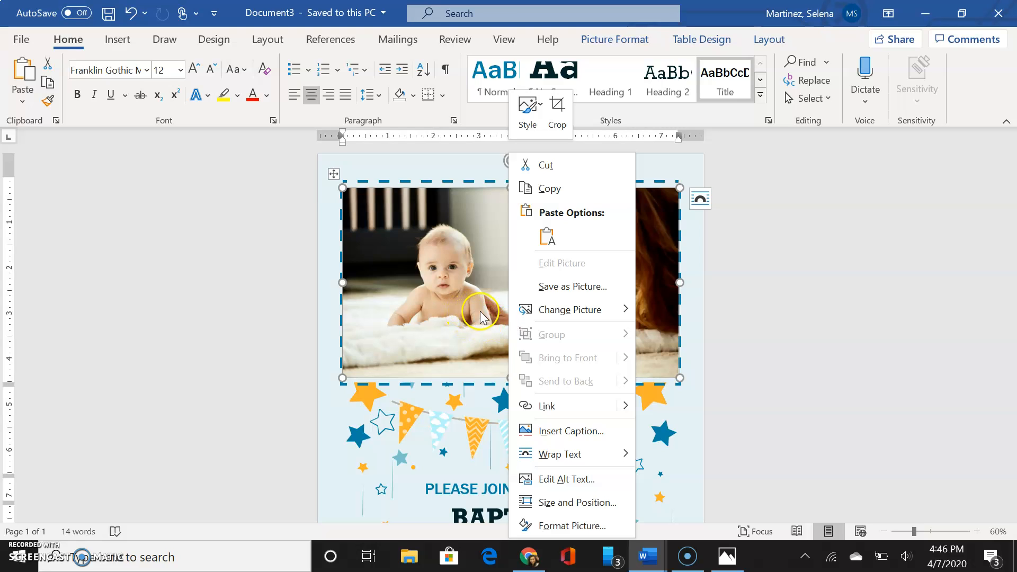
{"action": "mouse_move", "coordinate": [522, 317]}
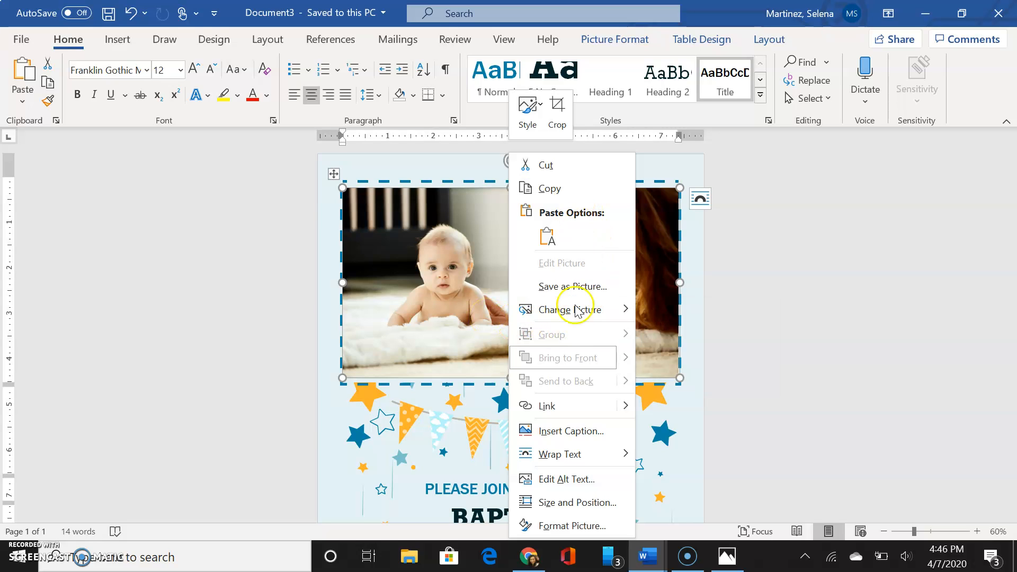
{"action": "left_click", "coordinate": [555, 118]}
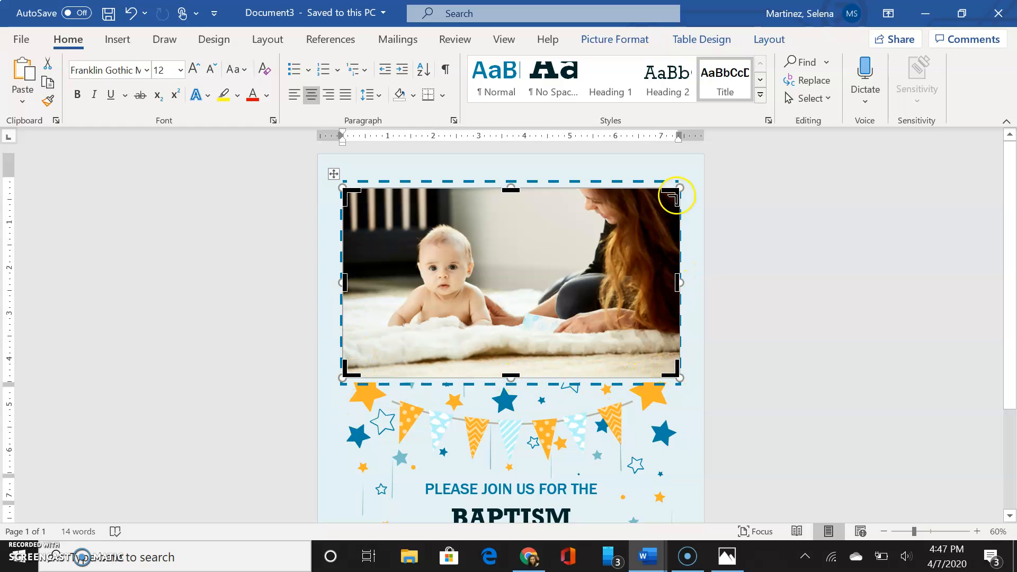
{"action": "left_click_drag", "start_coordinate": [677, 192], "coordinate": [555, 186]}
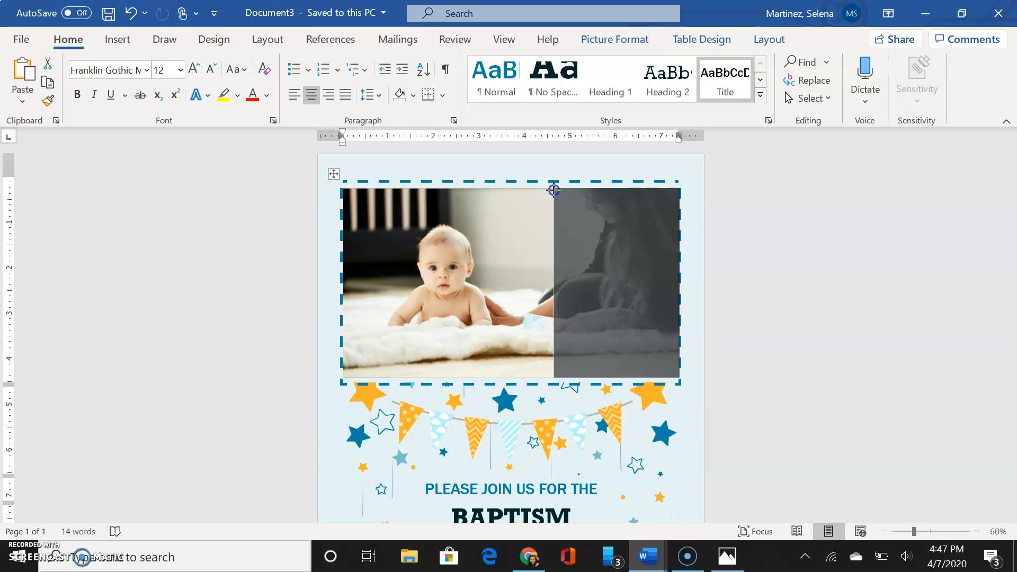
{"action": "left_click_drag", "start_coordinate": [554, 190], "coordinate": [559, 216]}
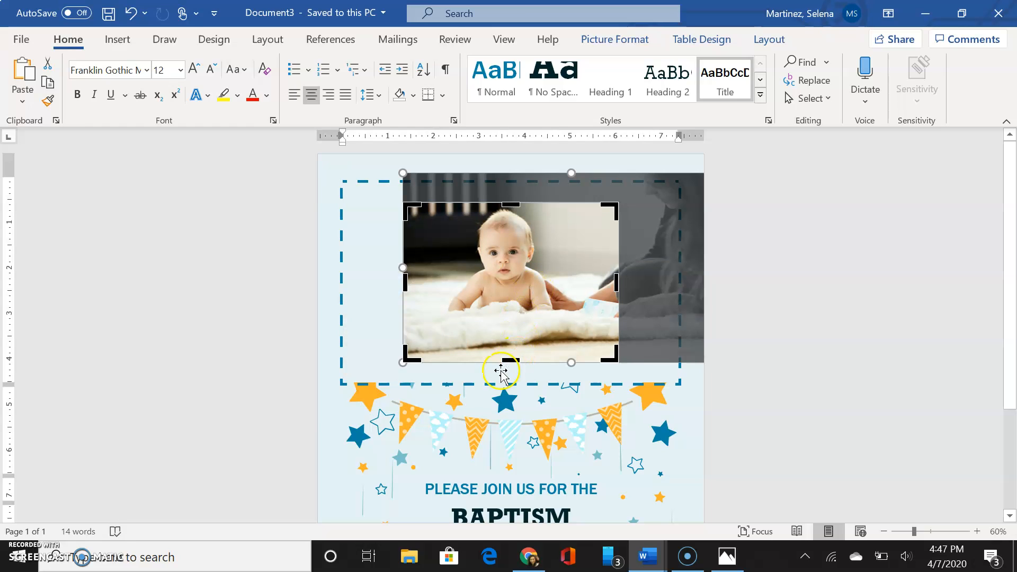
{"action": "left_click_drag", "start_coordinate": [508, 360], "coordinate": [508, 357]}
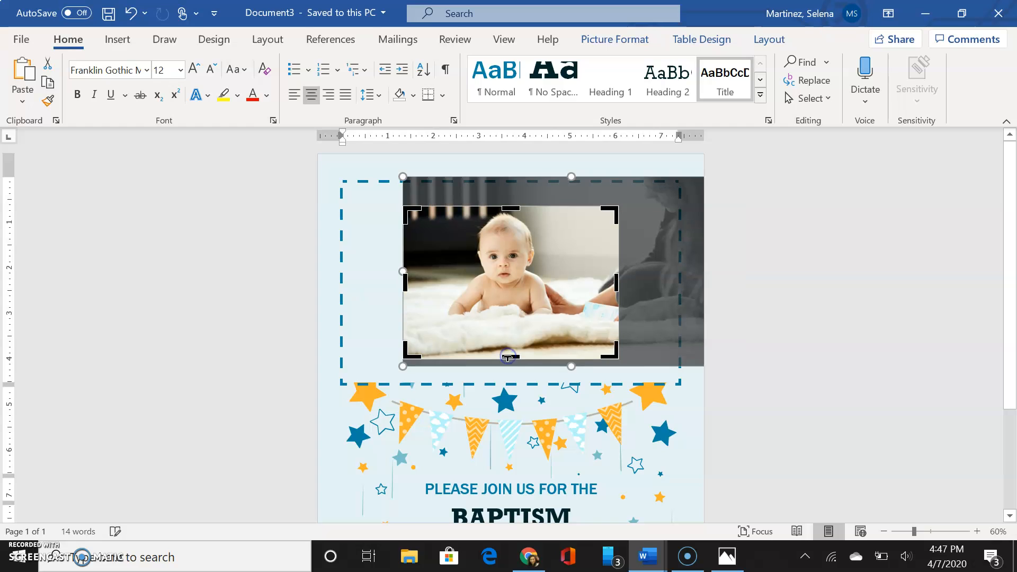
{"action": "left_click", "coordinate": [531, 393]}
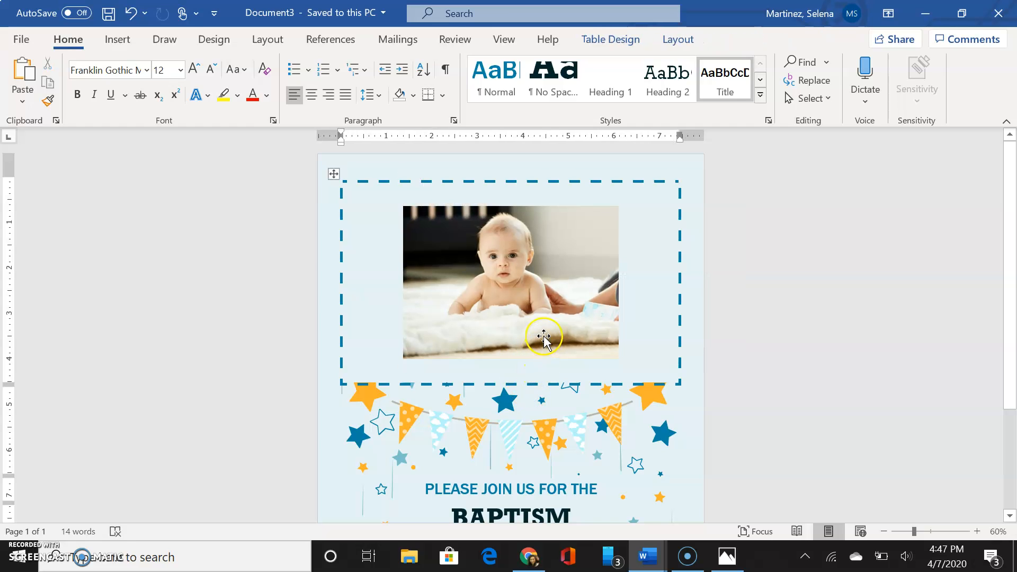
Drag the photo's corner handle to enlarge the cropped baby picture in its frame.
{"action": "left_click", "coordinate": [541, 318]}
{"action": "left_click_drag", "start_coordinate": [618, 206], "coordinate": [679, 213]}
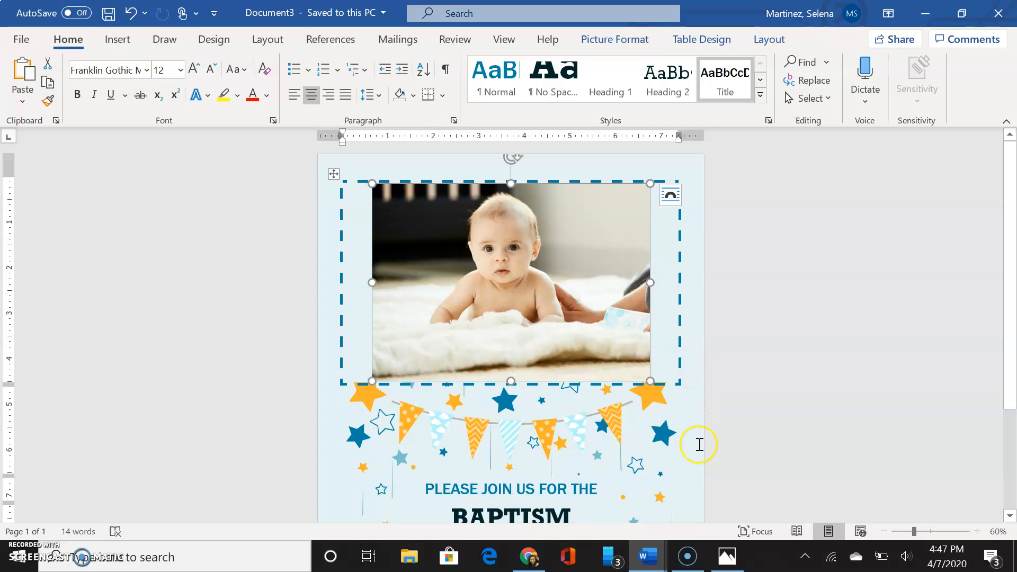
{"action": "left_click", "coordinate": [674, 383]}
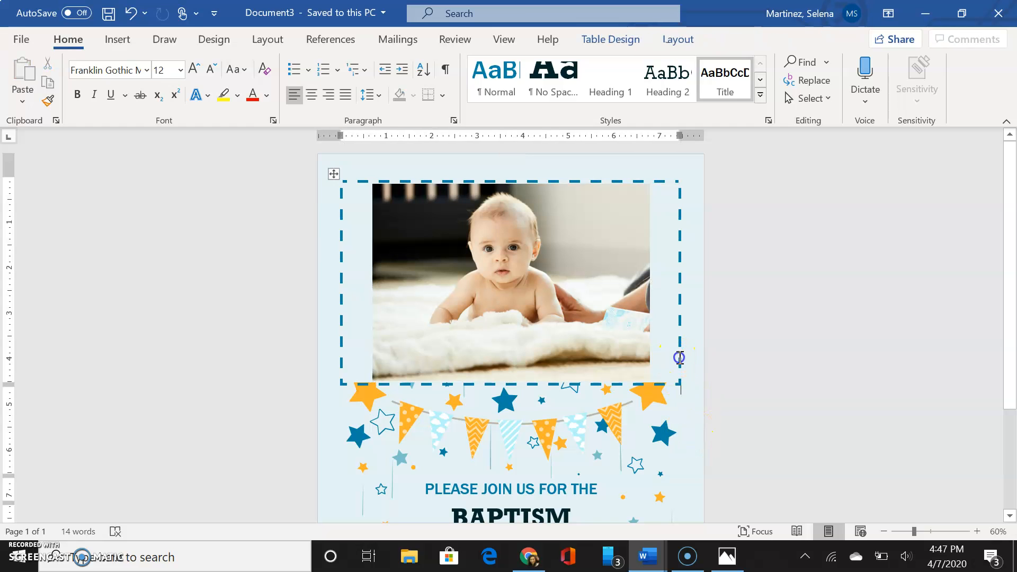
Widen the photo leftward, then undo the resizes back to the earlier width.
{"action": "left_click", "coordinate": [566, 353]}
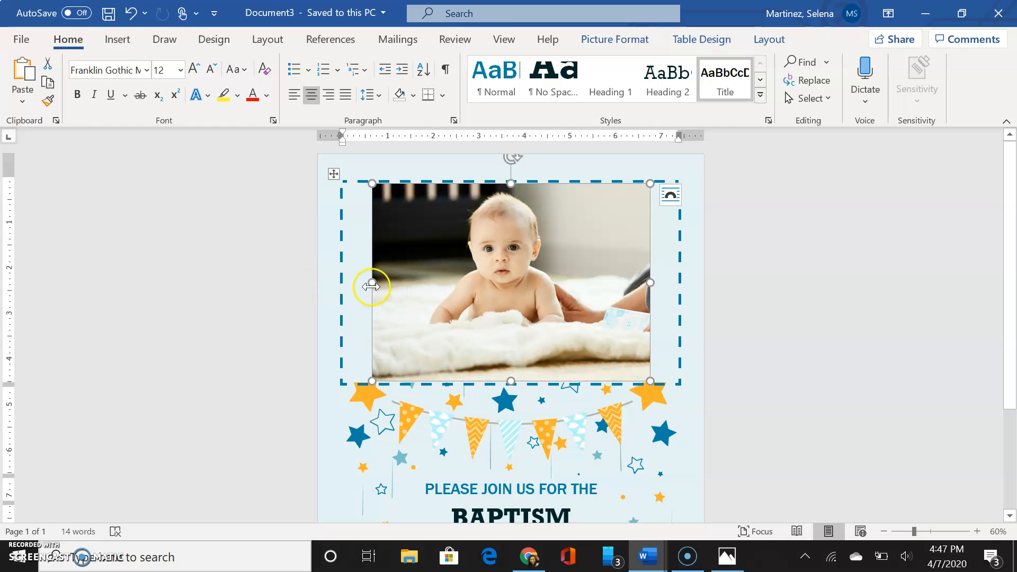
{"action": "left_click_drag", "start_coordinate": [372, 286], "coordinate": [336, 286]}
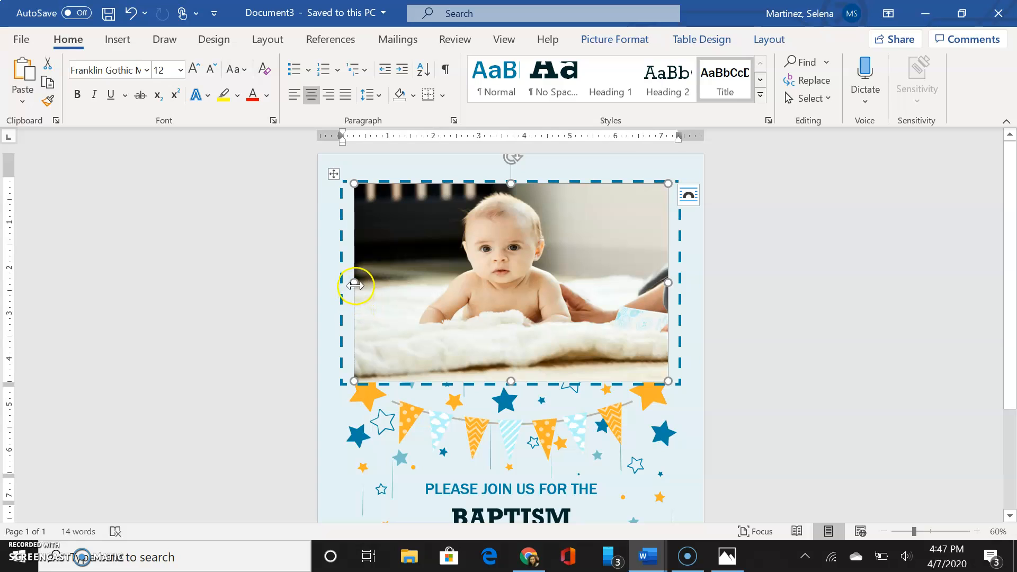
{"action": "mouse_move", "coordinate": [355, 284]}
{"action": "left_mouse_down"}
{"action": "mouse_move", "coordinate": [376, 292]}
{"action": "mouse_move", "coordinate": [352, 289]}
{"action": "left_mouse_up"}
{"action": "left_click", "coordinate": [109, 9]}
{"action": "left_click", "coordinate": [130, 16]}
{"action": "left_click", "coordinate": [130, 16]}
{"action": "left_click", "coordinate": [130, 16]}
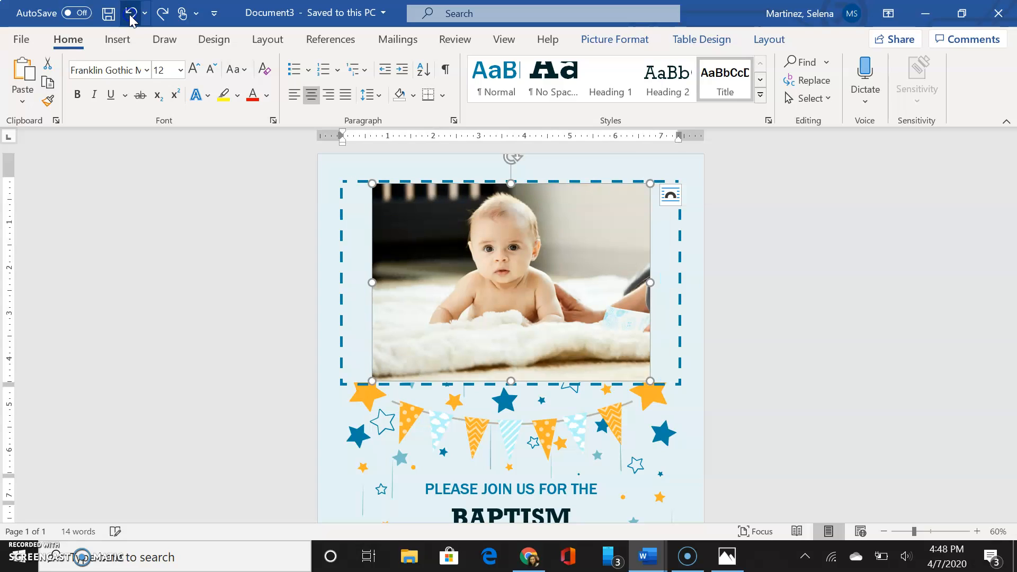
Re-crop the baby photo wider on all sides so it fills the dashed frame, showing the mother's arm at right.
{"action": "right_click", "coordinate": [537, 286]}
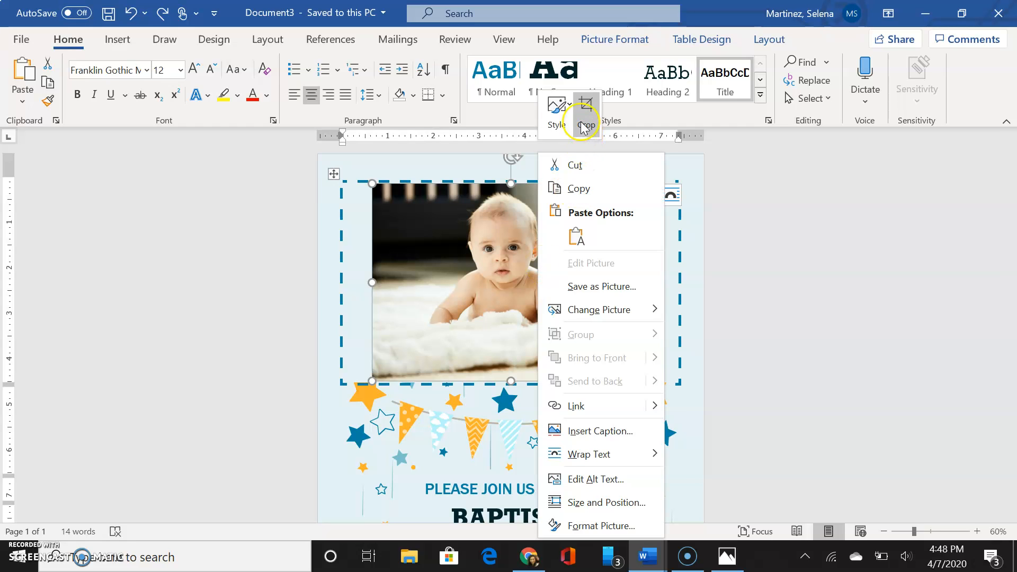
{"action": "left_click", "coordinate": [584, 126]}
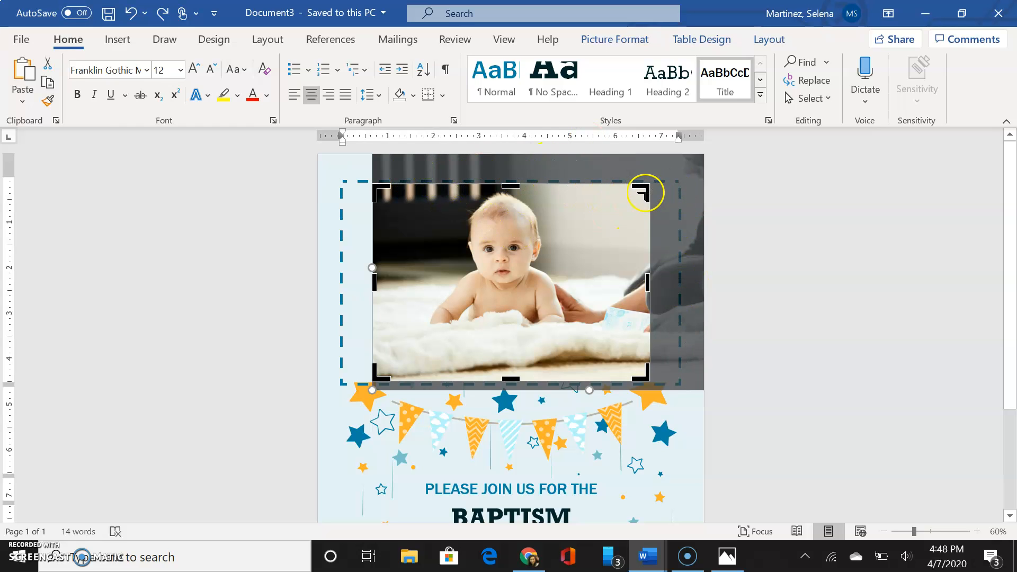
{"action": "left_click_drag", "start_coordinate": [643, 194], "coordinate": [675, 183]}
{"action": "left_click", "coordinate": [612, 238]}
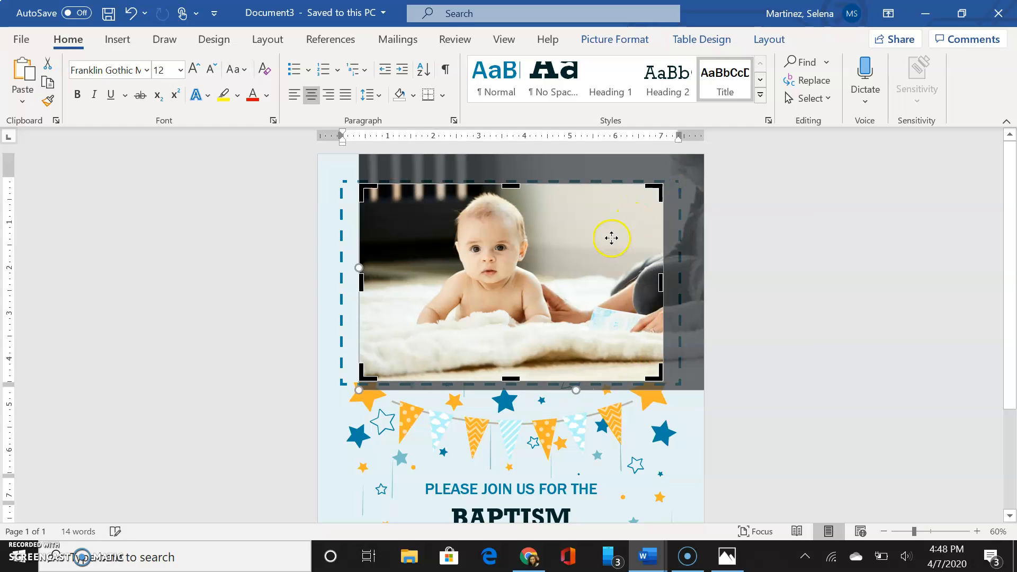
{"action": "left_click_drag", "start_coordinate": [598, 249], "coordinate": [565, 253]}
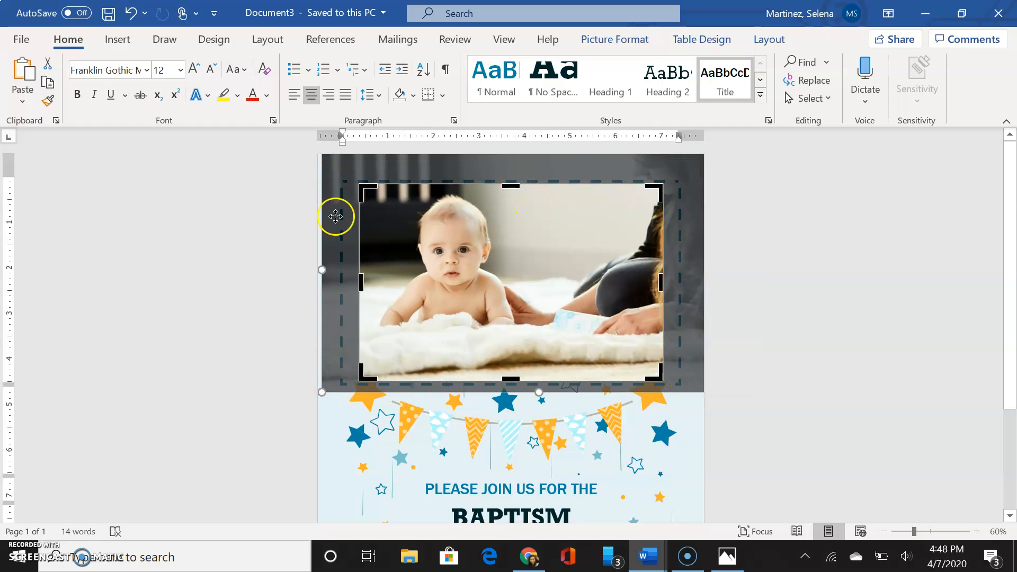
{"action": "mouse_move", "coordinate": [661, 286]}
{"action": "left_mouse_down"}
{"action": "mouse_move", "coordinate": [683, 289]}
{"action": "mouse_move", "coordinate": [669, 290]}
{"action": "left_mouse_up"}
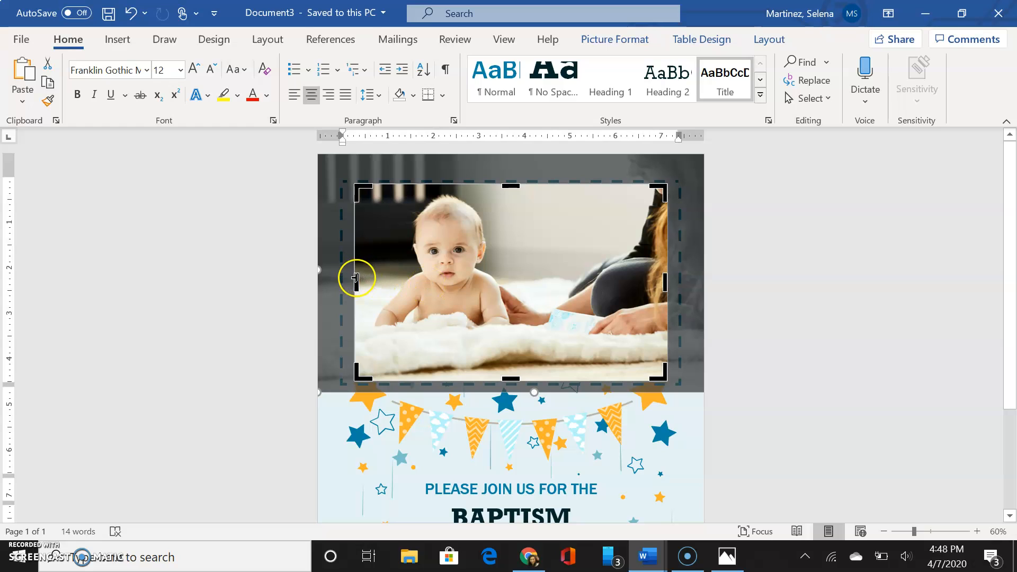
{"action": "left_click_drag", "start_coordinate": [356, 278], "coordinate": [346, 280]}
{"action": "left_click_drag", "start_coordinate": [509, 184], "coordinate": [513, 186]}
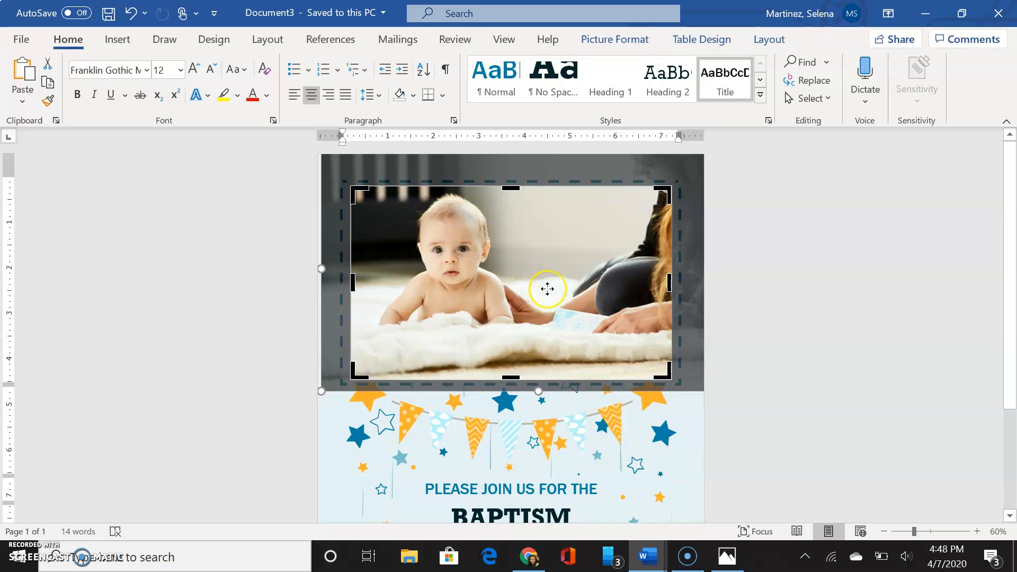
{"action": "left_click", "coordinate": [558, 455]}
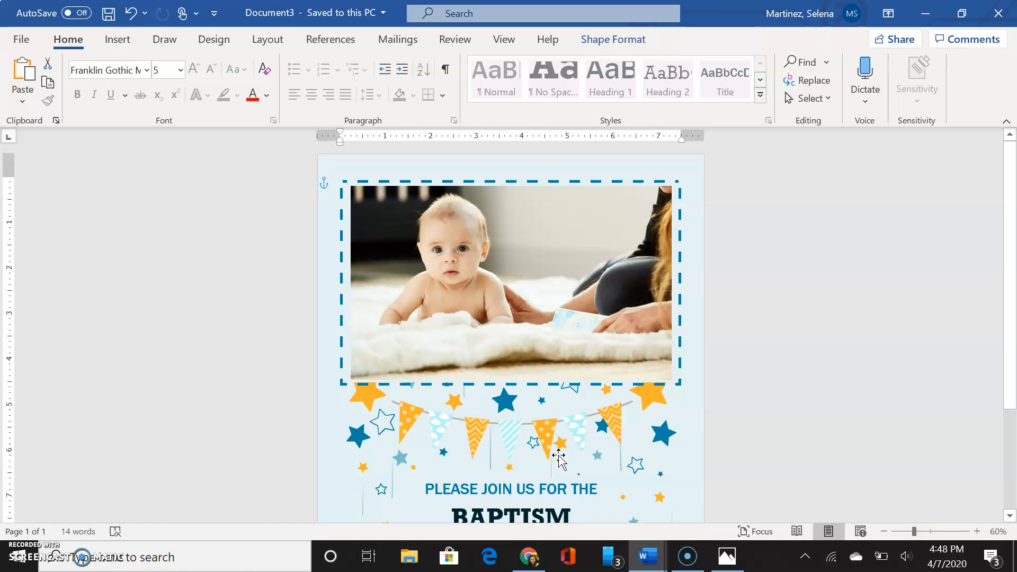
Review the flyer text, then preview the page in the Print view with Ctrl+P.
{"action": "scroll", "coordinate": [559, 455], "scroll_direction": "down", "scroll_amount": 5}
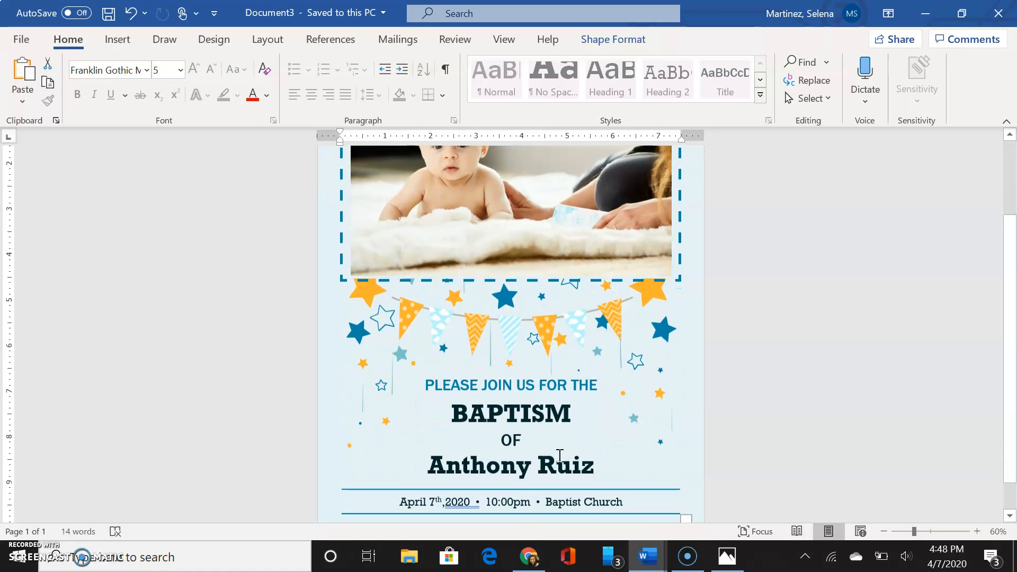
{"action": "scroll", "coordinate": [477, 296], "scroll_direction": "up", "scroll_amount": 5}
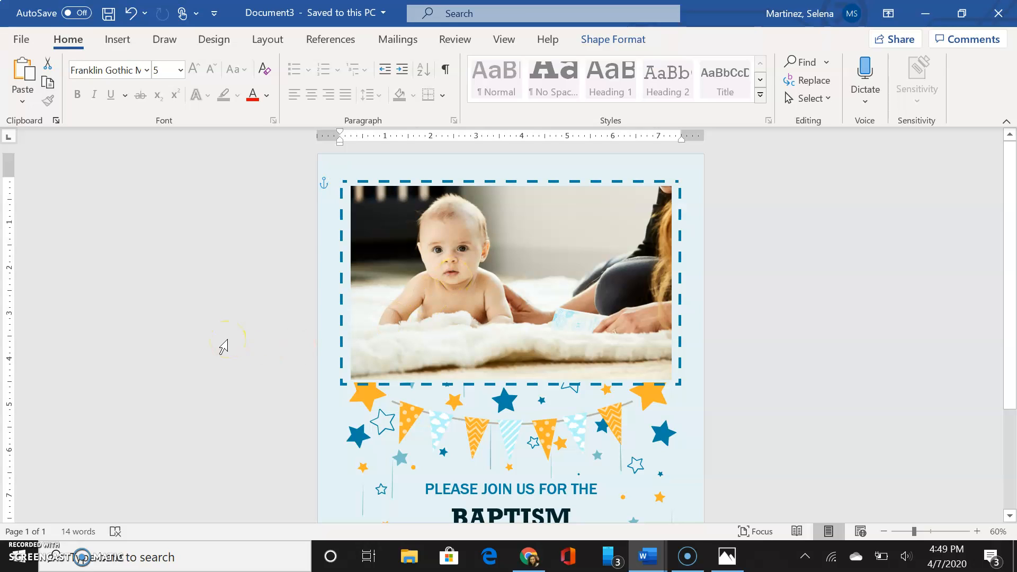
{"action": "key", "text": "ctrl+p"}
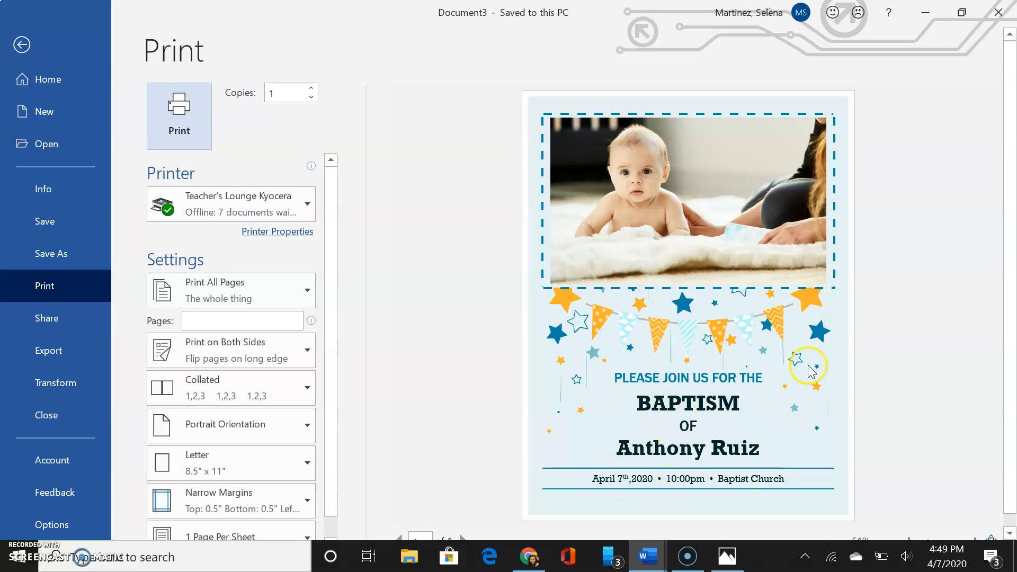
Print one copy of the baptism flyer on Letter paper in portrait orientation.
{"action": "left_click", "coordinate": [186, 108]}
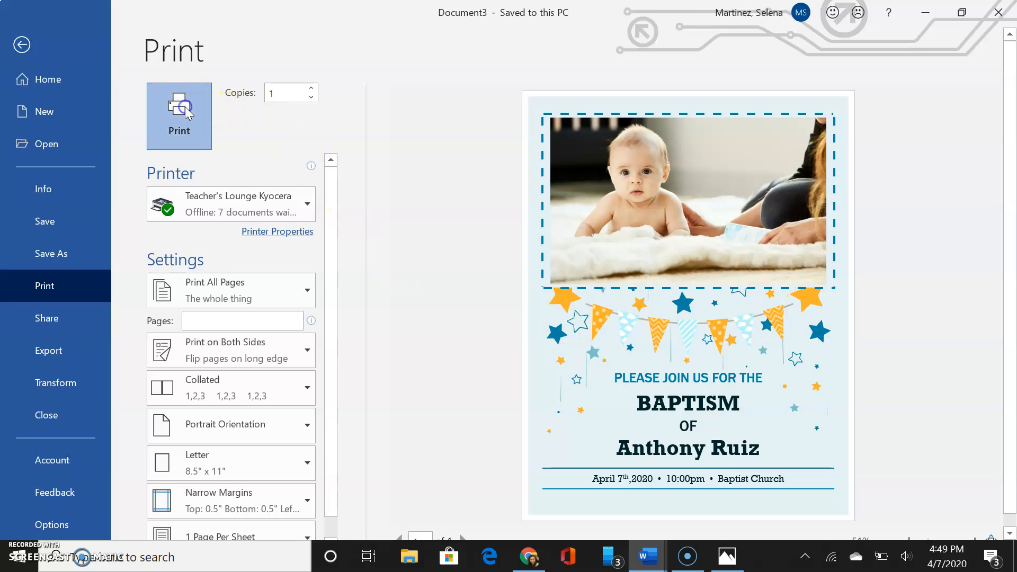